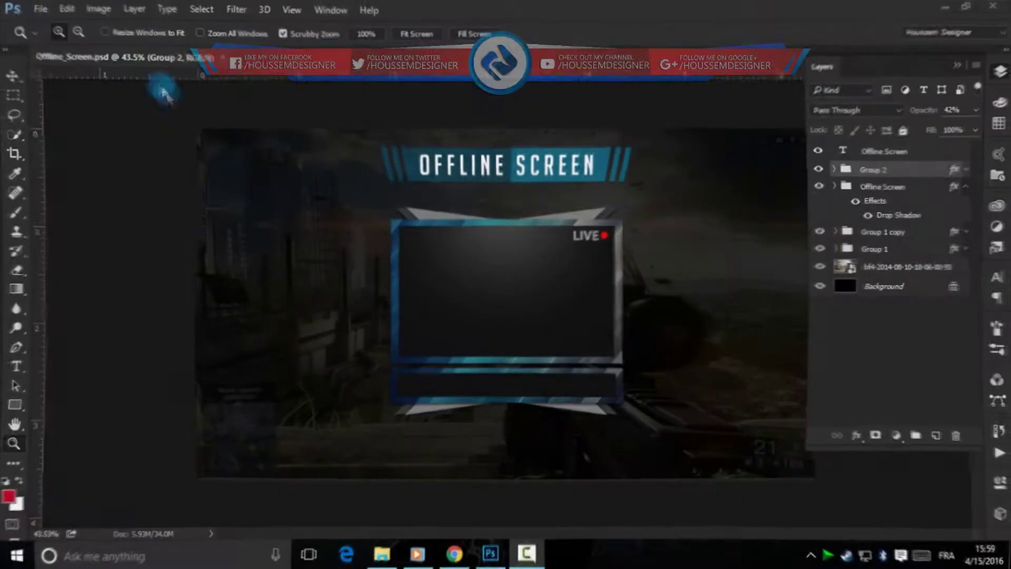
# - Create a new blank white 1920 × 1080 px document at 300 ppi
pyautogui.click(40, 9)
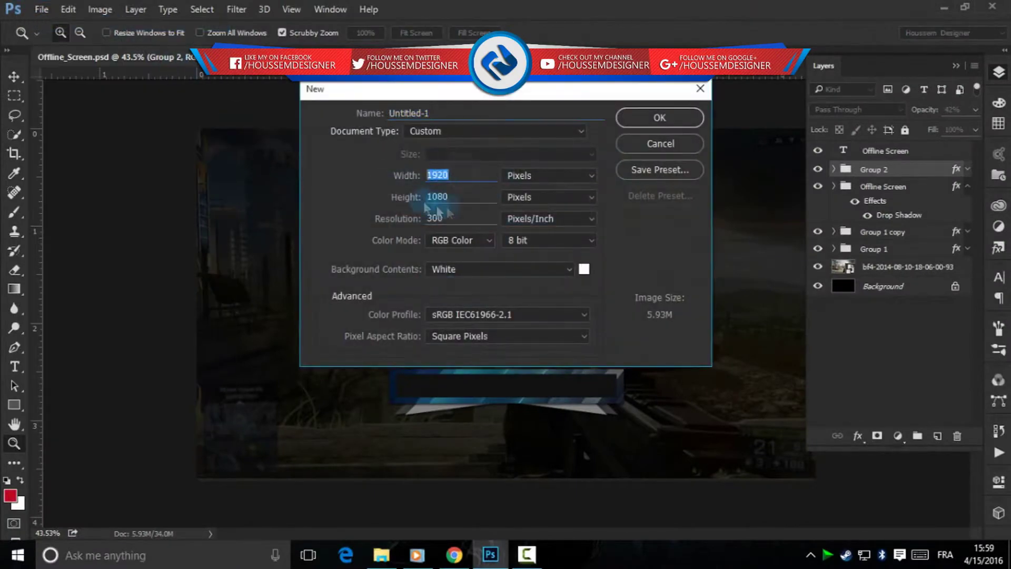
pyautogui.click(678, 114)
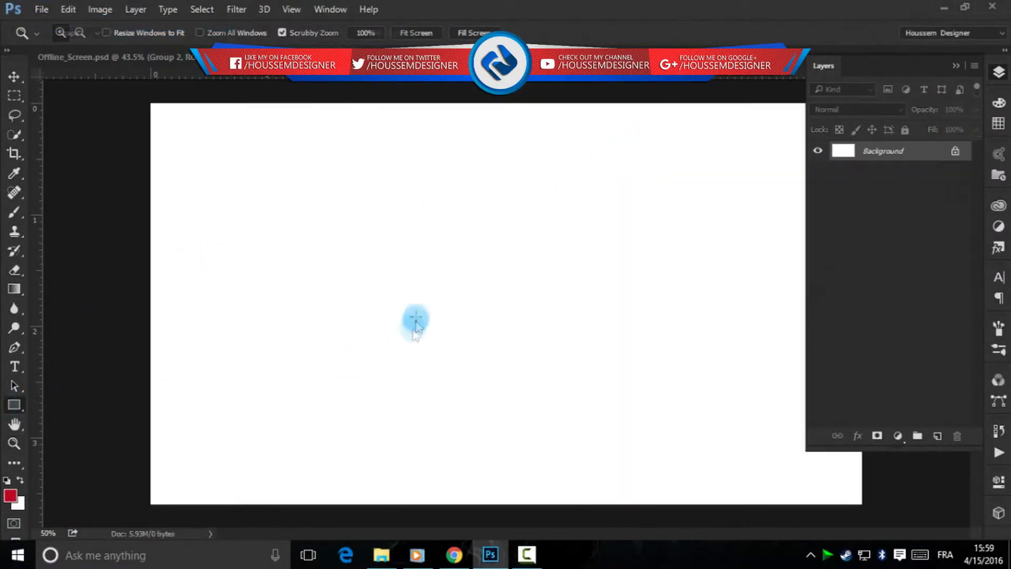
# - Draw a large red rectangle and a thin red bar beneath it
pyautogui.press('u')
pyautogui.moveTo(436, 271); pyautogui.dragTo(653, 396)
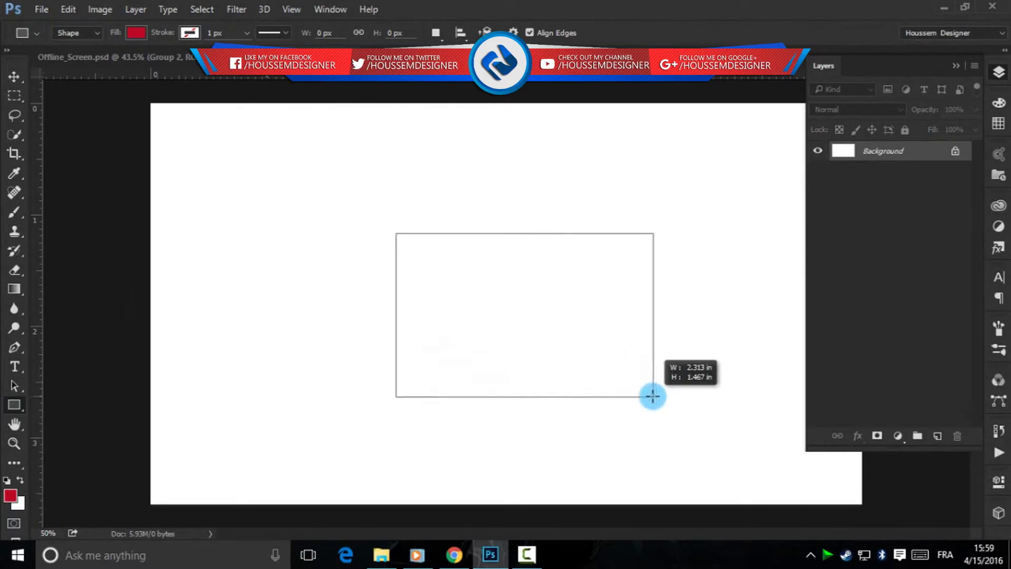
pyautogui.moveTo(653, 397); pyautogui.dragTo(686, 405)
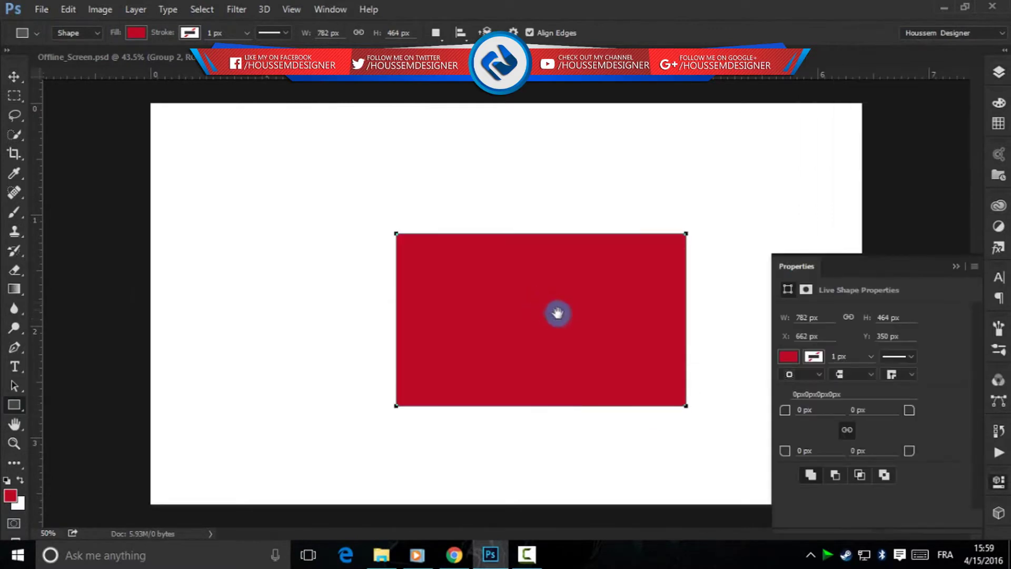
pyautogui.moveTo(399, 420)
pyautogui.mouseDown()
pyautogui.moveTo(435, 451)
pyautogui.moveTo(685, 460)
pyautogui.mouseUp()
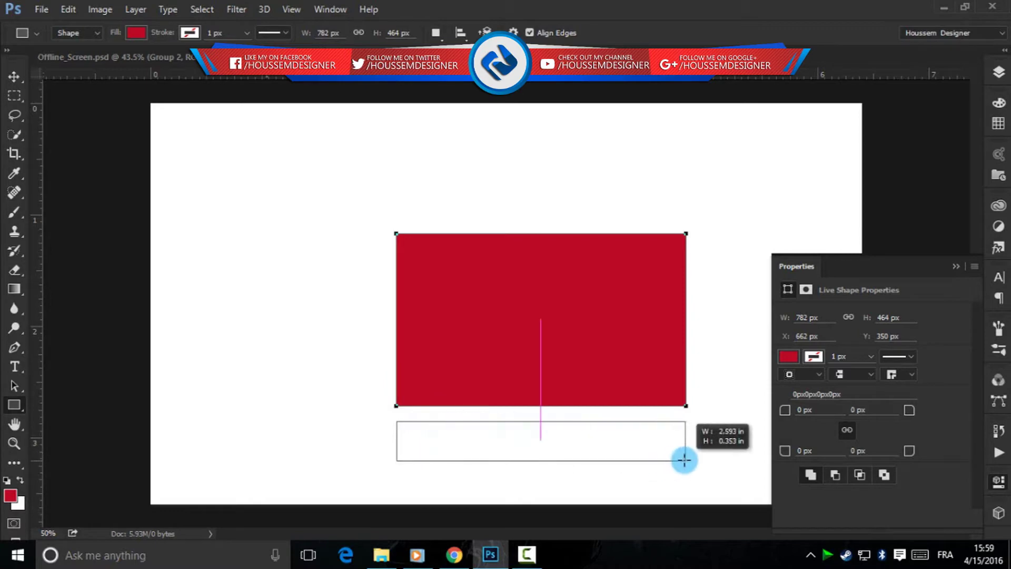
pyautogui.moveTo(684, 460); pyautogui.dragTo(686, 460)
# - Move both red shapes together toward the canvas centre
pyautogui.click(1000, 72)
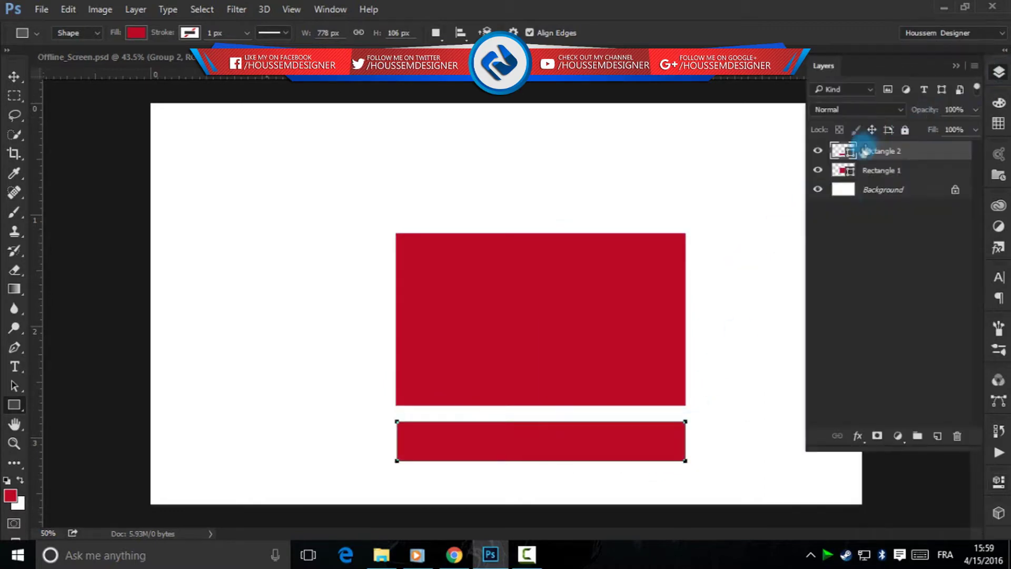
pyautogui.click(559, 318)
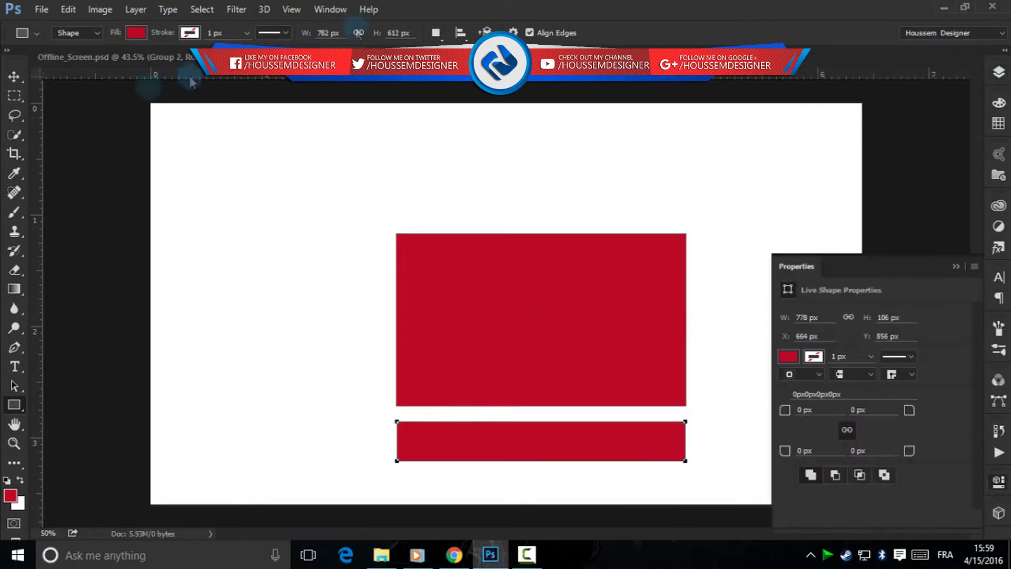
pyautogui.press('v')
pyautogui.moveTo(465, 296); pyautogui.dragTo(424, 272)
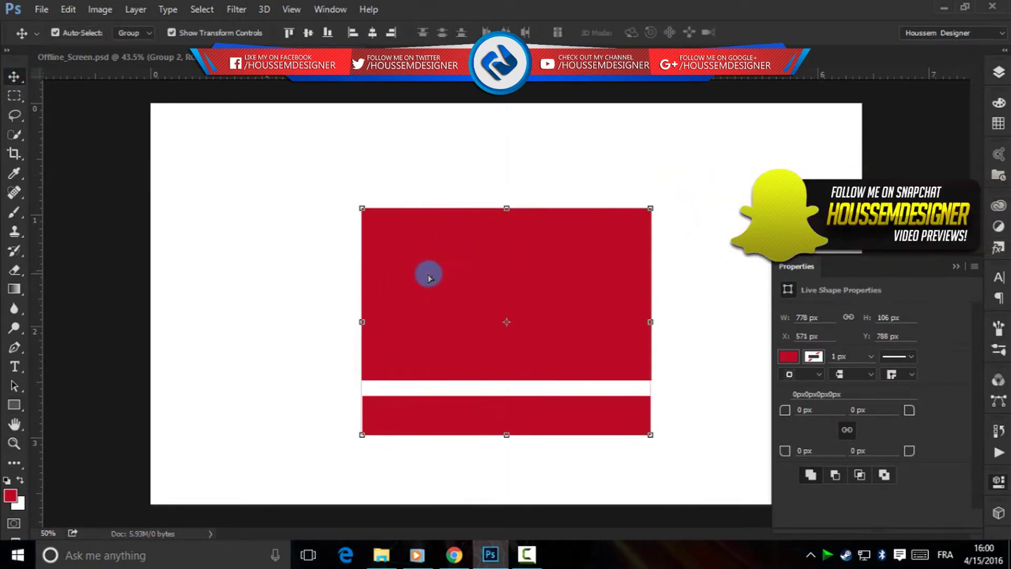
# - Resize the bottom bar to match the rectangle's width and make it slightly taller
pyautogui.click(999, 72)
pyautogui.click(895, 151)
pyautogui.hotkey('ctrl', 't')
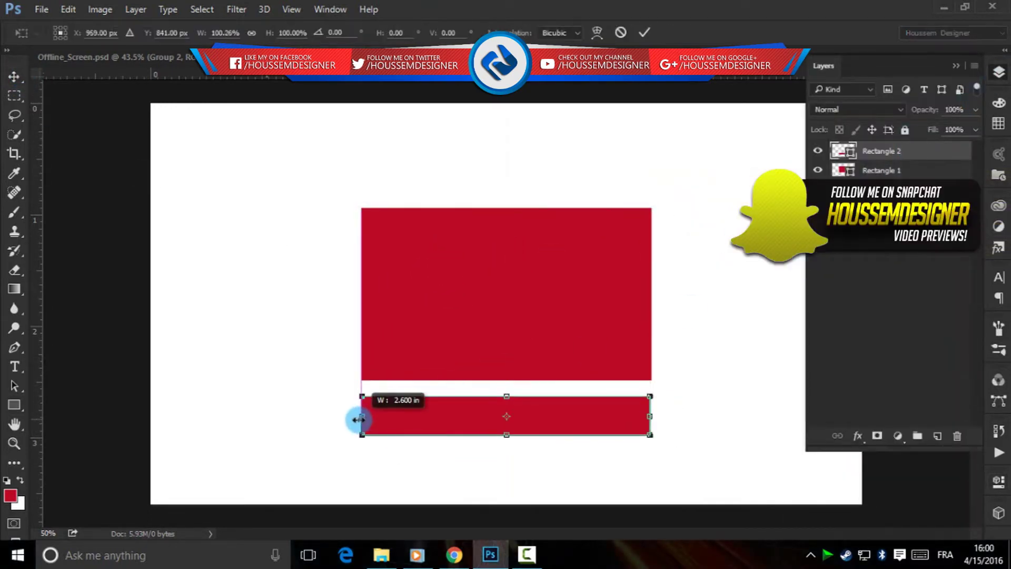
pyautogui.moveTo(651, 416); pyautogui.dragTo(654, 417)
pyautogui.press('Return')
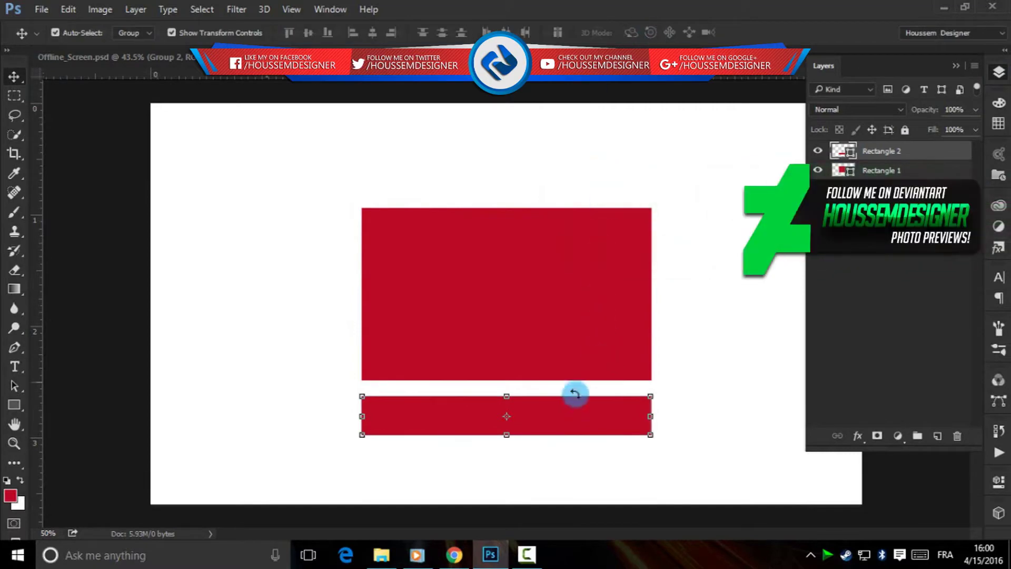
pyautogui.press('Up')
pyautogui.press('Up')
pyautogui.press('Up')
pyautogui.press('Up')
pyautogui.press('Up')
pyautogui.press('Up')
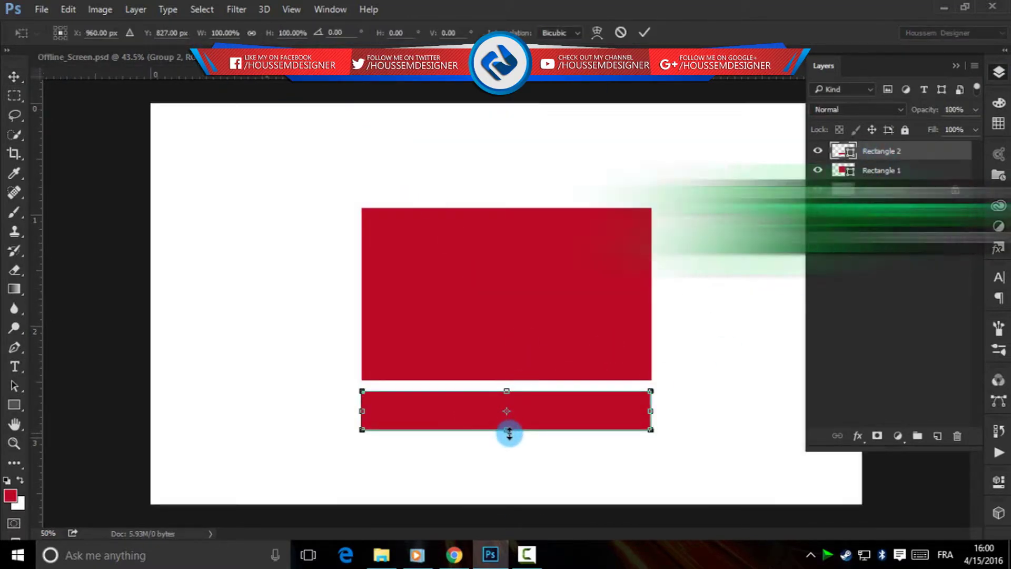
pyautogui.moveTo(502, 426); pyautogui.dragTo(506, 432)
# - Duplicate the red bar and shrink the copy inside the original
pyautogui.click(643, 34)
pyautogui.doubleClick(937, 152)
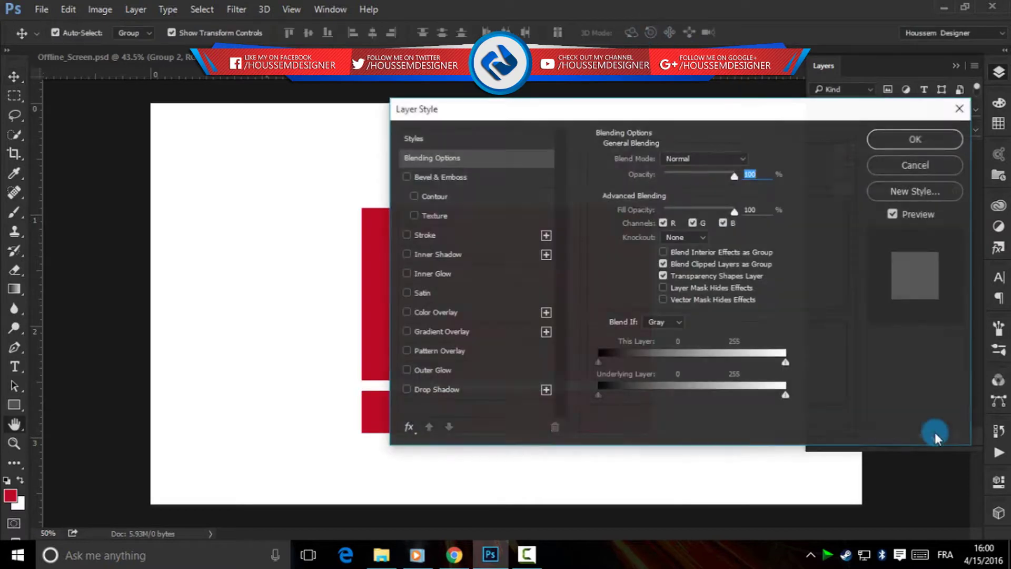
pyautogui.moveTo(932, 378); pyautogui.dragTo(938, 436)
pyautogui.hotkey('ctrl', 't')
pyautogui.moveTo(651, 433); pyautogui.dragTo(644, 431)
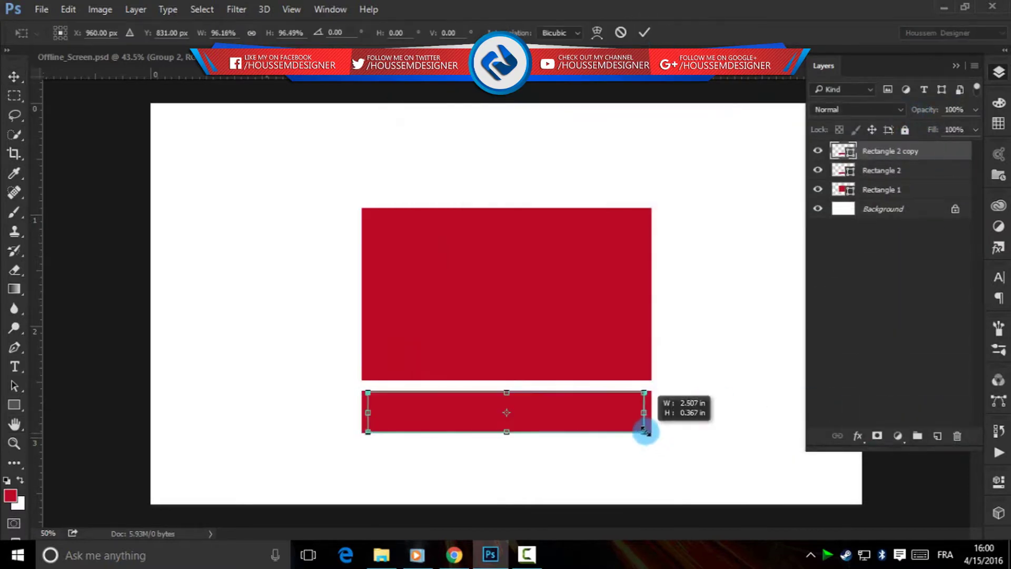
pyautogui.moveTo(508, 431); pyautogui.dragTo(510, 425)
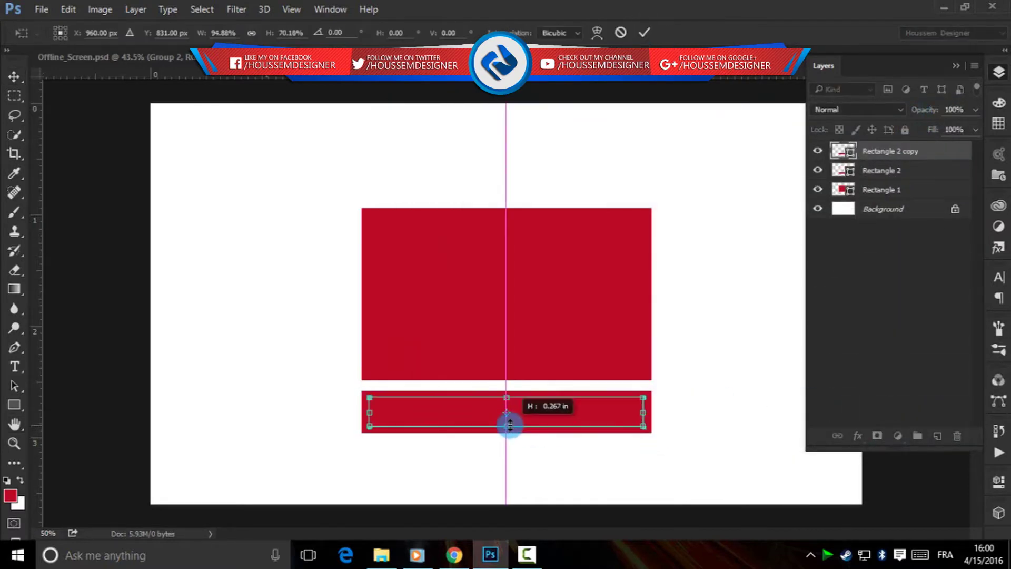
pyautogui.click(644, 33)
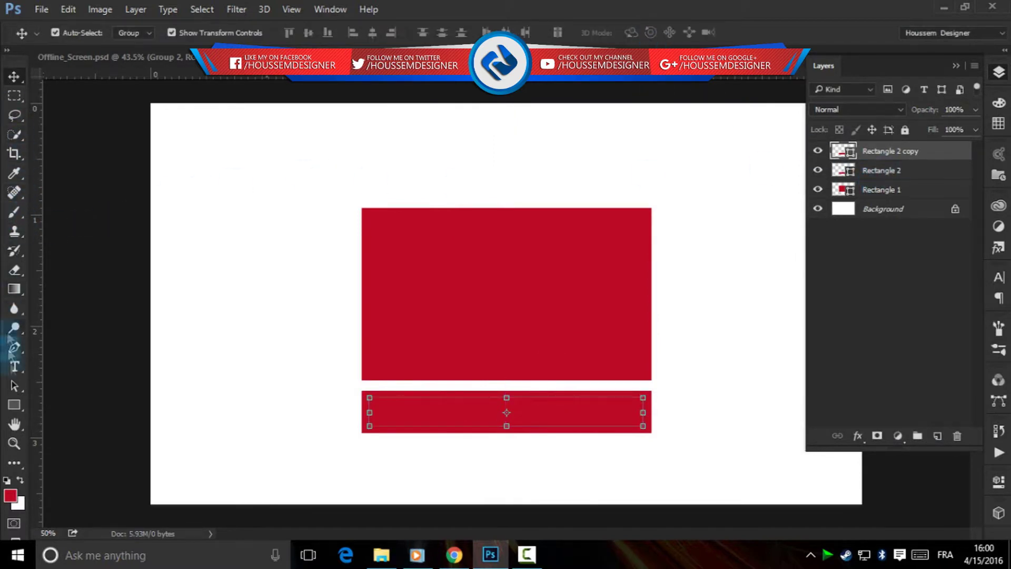
# - Fill the inset bar copy with near-black
pyautogui.click(14, 405)
pyautogui.click(136, 33)
pyautogui.click(136, 156)
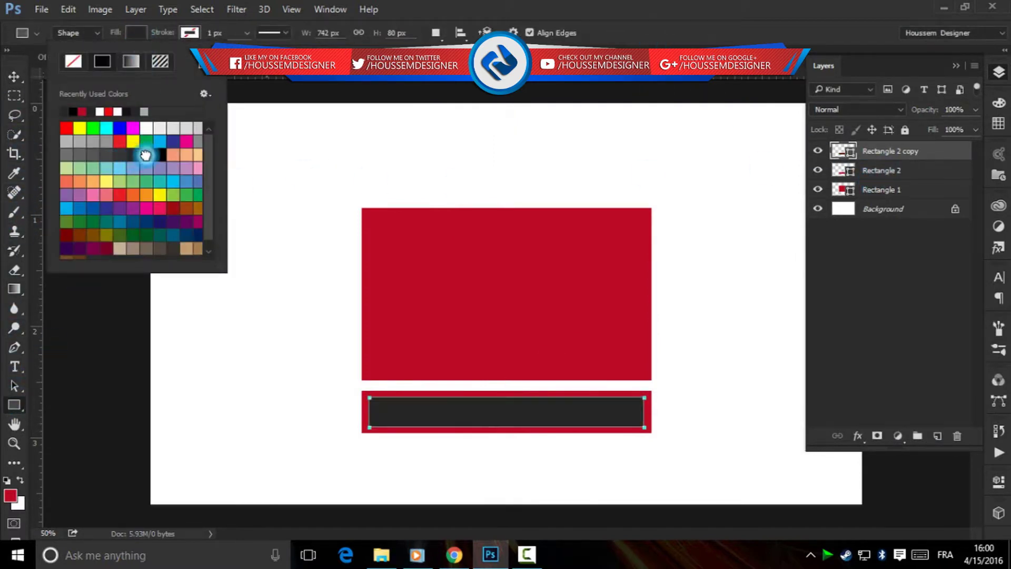
pyautogui.click(146, 154)
pyautogui.press('v')
# - Duplicate the large red rectangle and shrink the copy inside it, leaving even borders
pyautogui.click(909, 195)
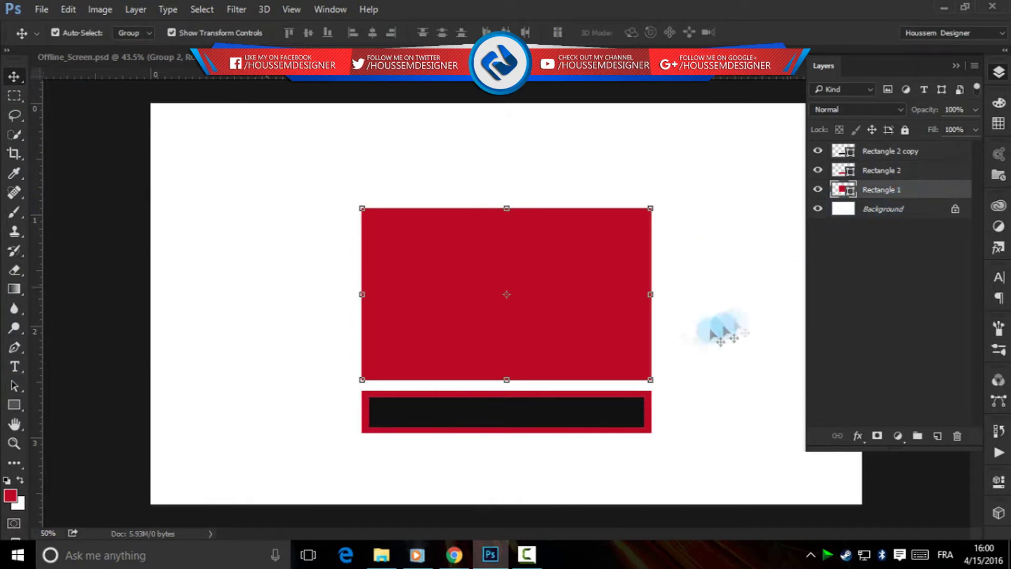
pyautogui.hotkey('ctrl', 'j')
pyautogui.hotkey('ctrl', 't')
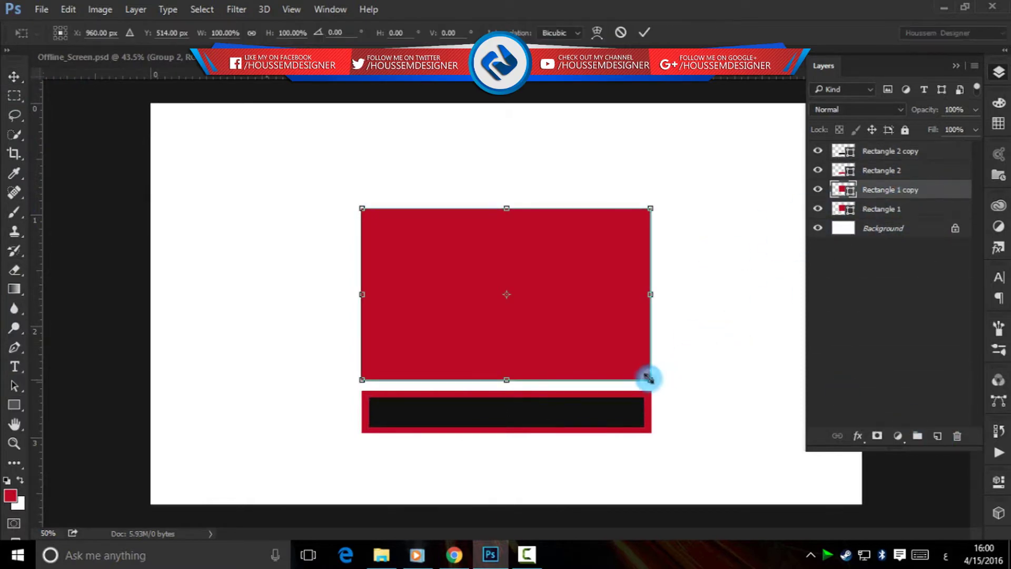
pyautogui.moveTo(649, 378); pyautogui.dragTo(644, 371)
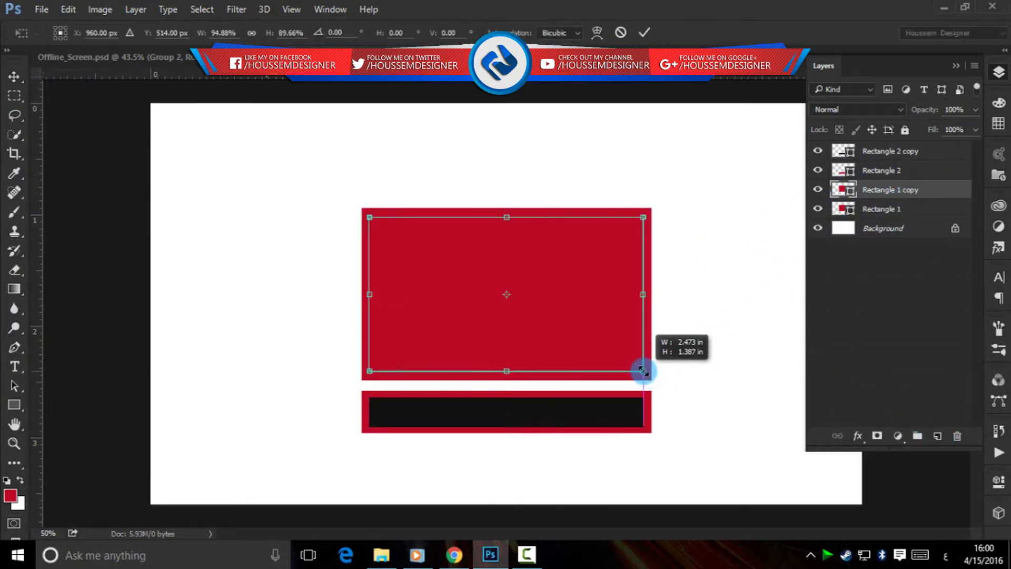
pyautogui.click(643, 32)
pyautogui.moveTo(640, 293); pyautogui.dragTo(648, 293)
pyautogui.press('Escape')
pyautogui.click(371, 291)
pyautogui.moveTo(375, 289); pyautogui.dragTo(369, 289)
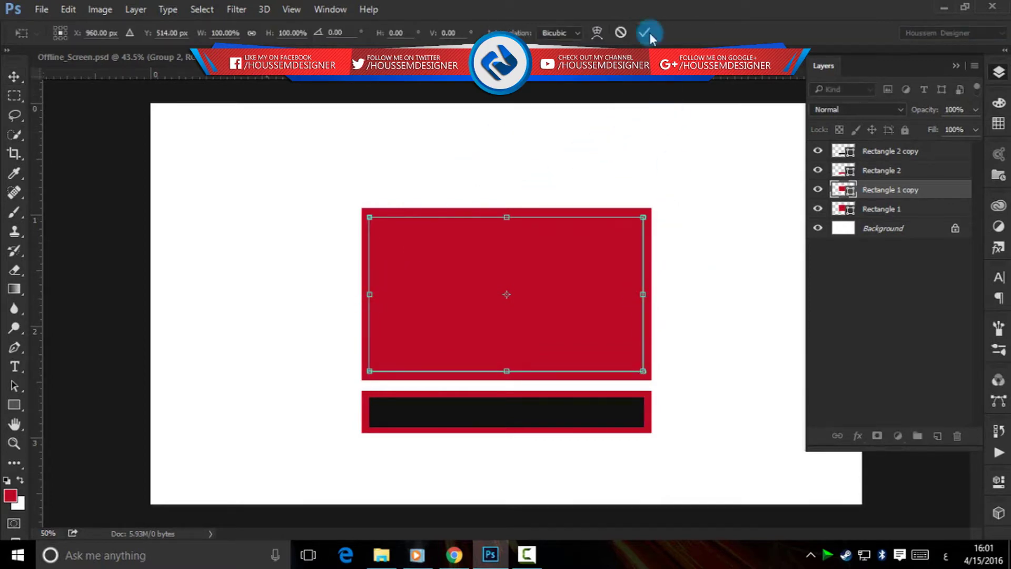
pyautogui.click(644, 32)
# - Fill the inner rectangle copy with black
pyautogui.click(14, 405)
pyautogui.click(132, 32)
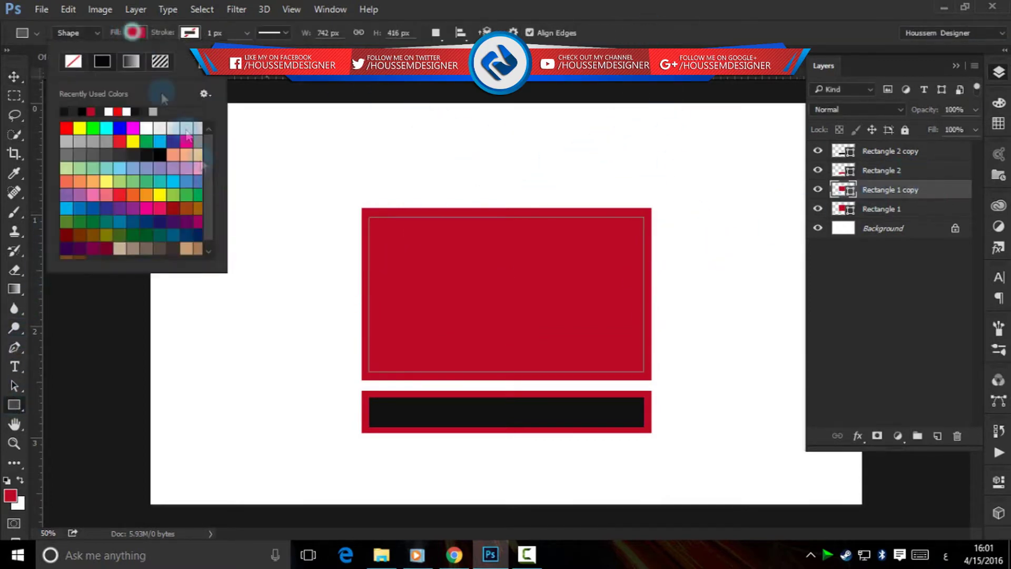
pyautogui.click(144, 157)
pyautogui.click(14, 78)
pyautogui.click(227, 193)
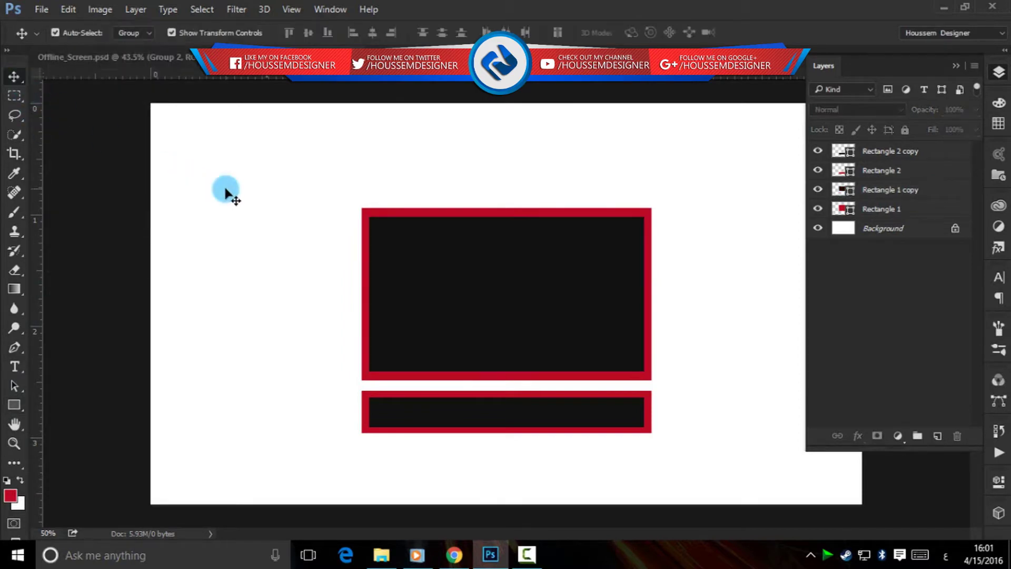
# - Add a new layer and set up a white 629 px brush
pyautogui.click(913, 193)
pyautogui.click(937, 436)
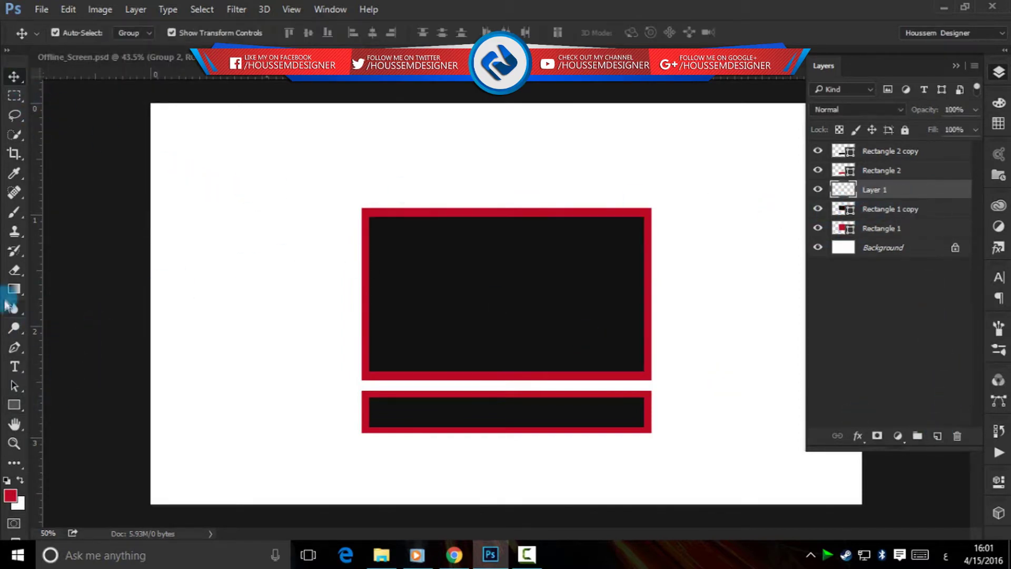
pyautogui.click(17, 489)
pyautogui.click(652, 120)
pyautogui.click(14, 212)
pyautogui.rightClick(491, 232)
pyautogui.click(645, 271)
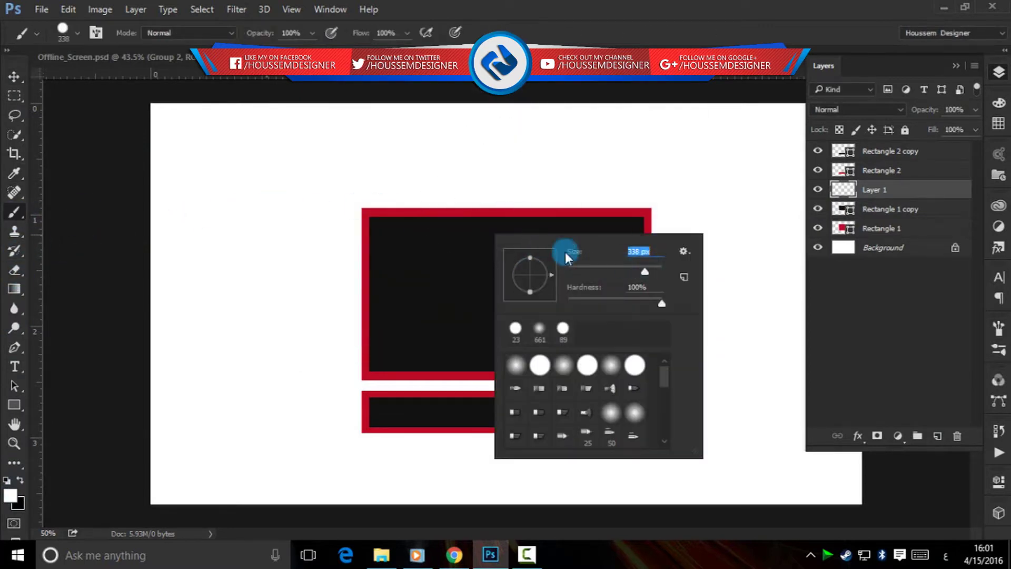
pyautogui.click(474, 203)
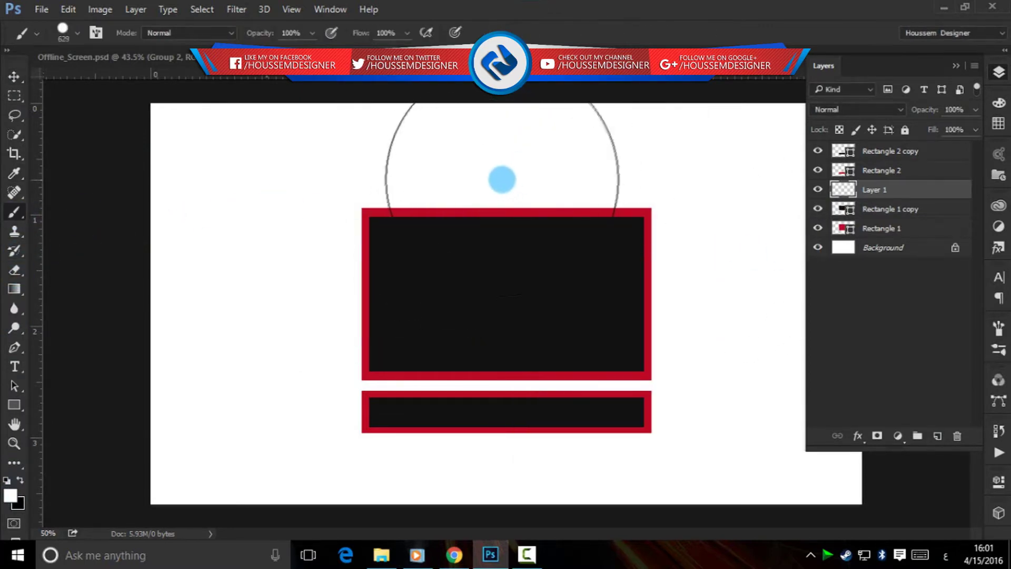
# - Paint a soft white glow at the top of the black rectangle
pyautogui.click(502, 176)
pyautogui.click(571, 220)
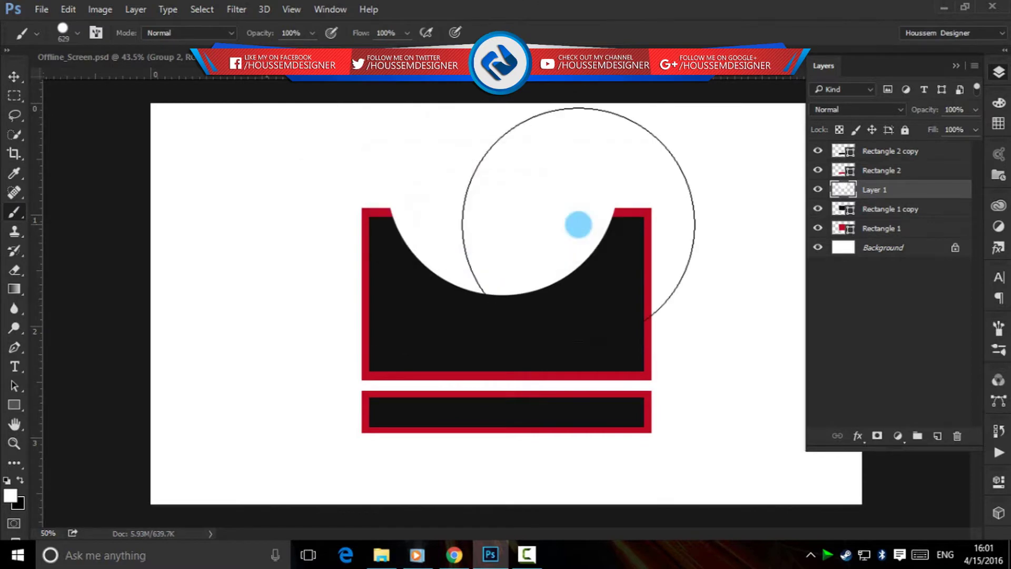
pyautogui.hotkey('ctrl', 'z')
pyautogui.rightClick(513, 214)
pyautogui.moveTo(677, 275); pyautogui.dragTo(533, 276)
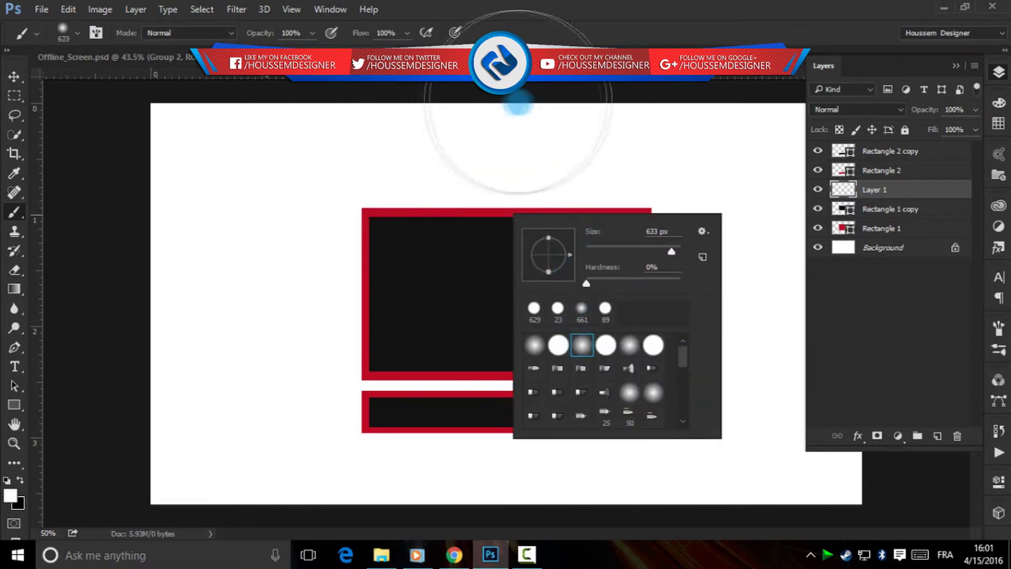
pyautogui.click(500, 205)
pyautogui.click(500, 205)
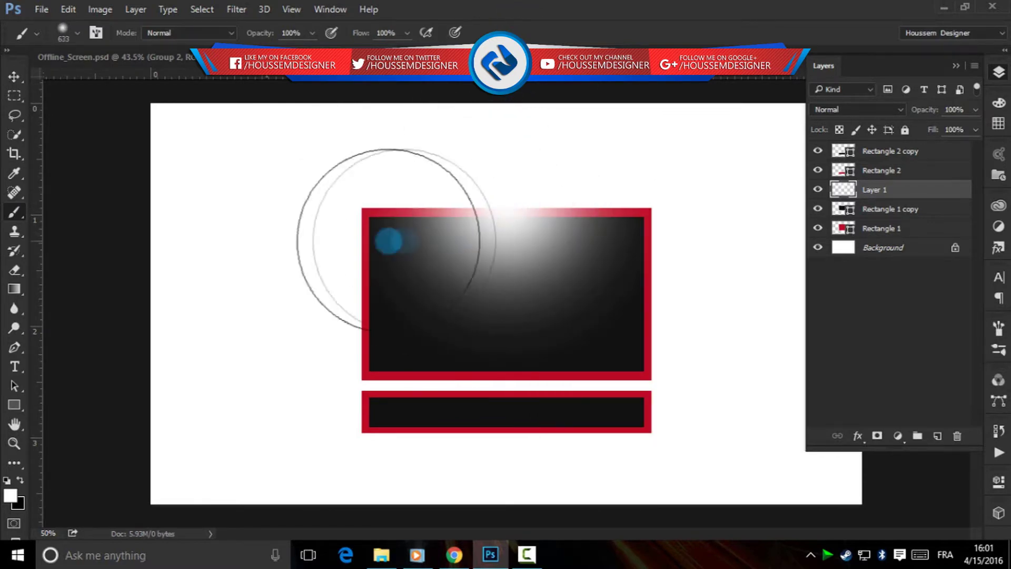
# - Clip the glow to the black rectangle at 20% opacity, then choose Place Embedded
pyautogui.keyDown('alt'); pyautogui.click(895, 198); pyautogui.keyUp('alt')
pyautogui.moveTo(911, 112); pyautogui.dragTo(877, 112)
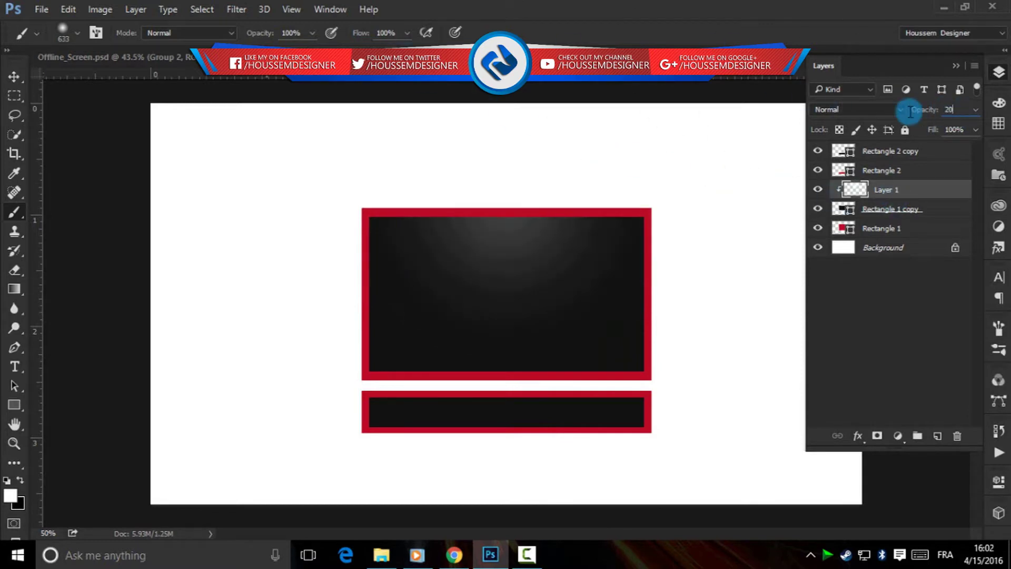
pyautogui.click(14, 76)
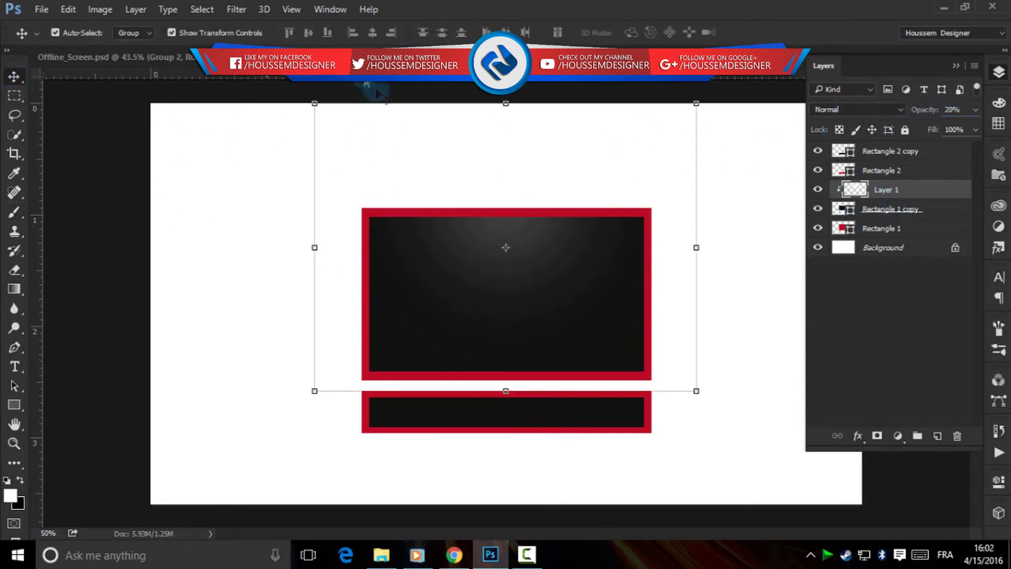
pyautogui.click(41, 9)
pyautogui.click(132, 280)
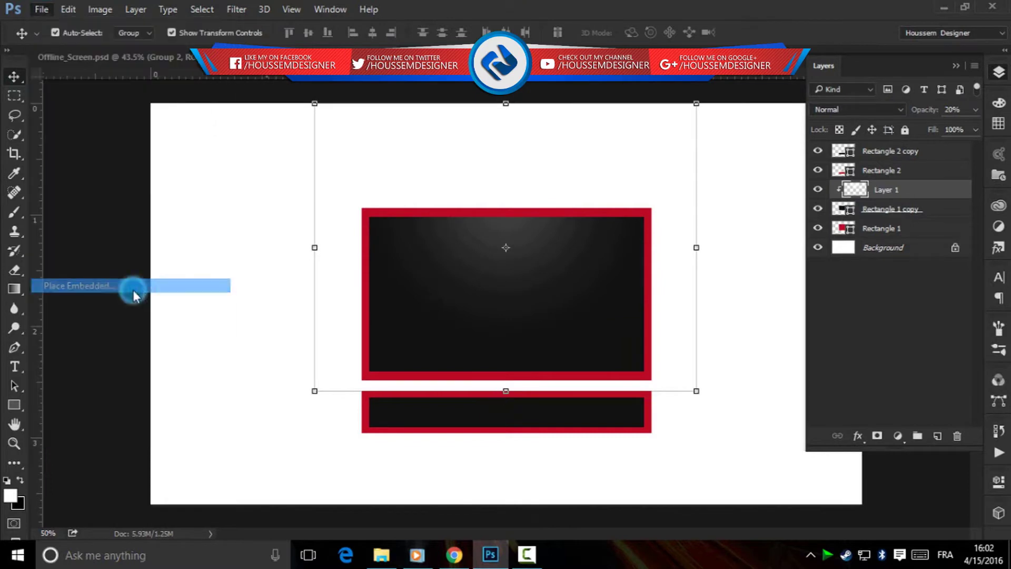
# - Place the BACKGROUND image and scale it down
pyautogui.click(274, 164)
pyautogui.click(390, 349)
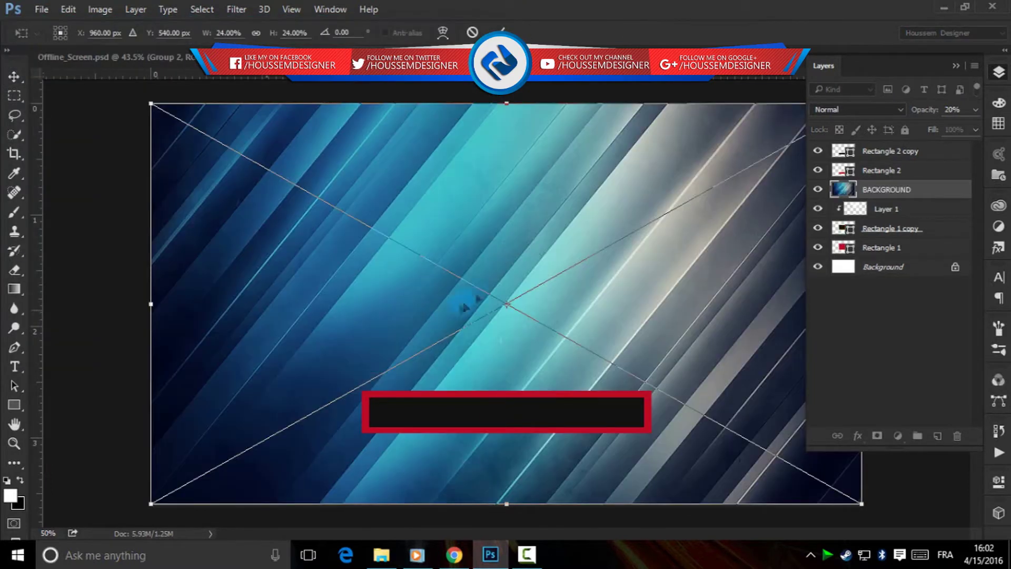
pyautogui.doubleClick(465, 307)
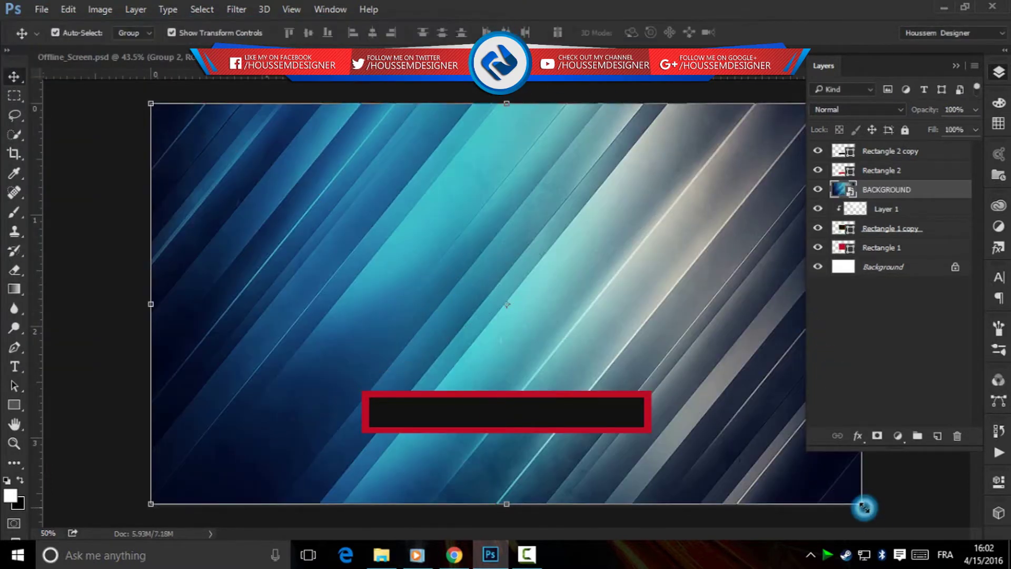
pyautogui.hotkey('ctrl', 't')
pyautogui.moveTo(862, 504); pyautogui.dragTo(765, 449)
pyautogui.doubleClick(506, 305)
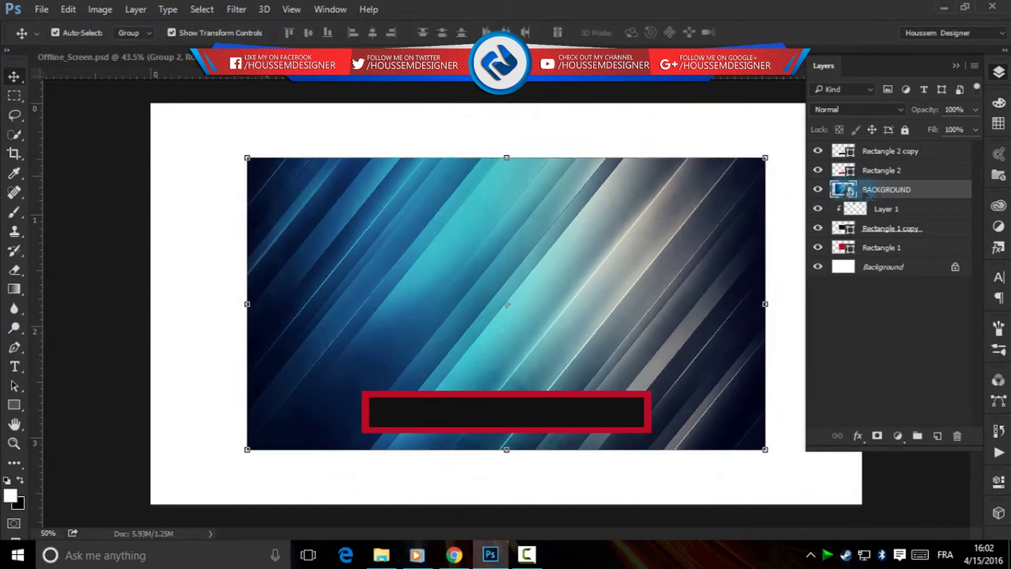
# - Clip BACKGROUND to the webcam frame and a copy to the bar, both at 80% opacity
pyautogui.moveTo(915, 212); pyautogui.dragTo(904, 237)
pyautogui.keyDown('alt'); pyautogui.click(898, 219); pyautogui.keyUp('alt')
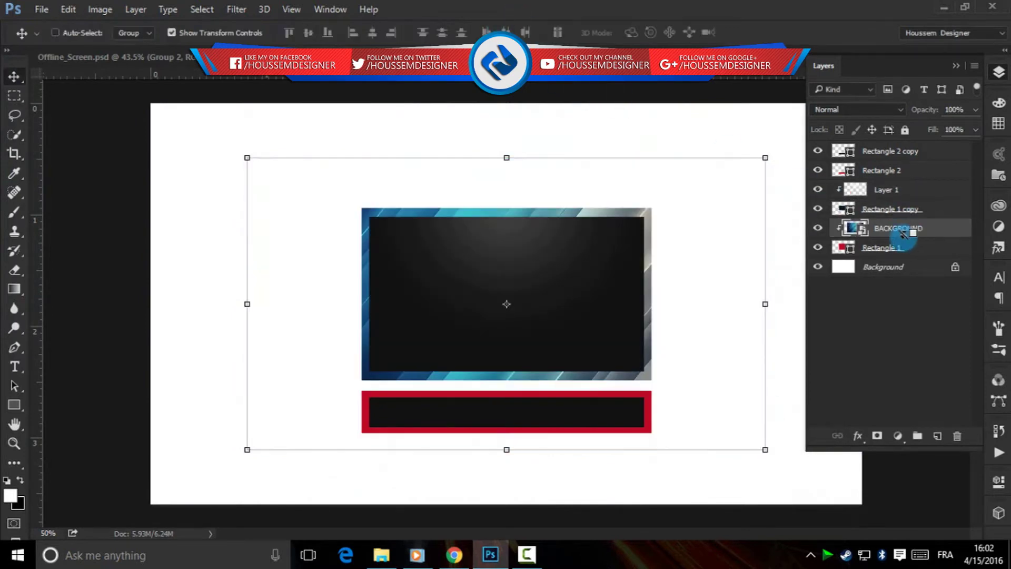
pyautogui.moveTo(944, 378); pyautogui.dragTo(917, 174)
pyautogui.keyDown('alt'); pyautogui.click(917, 179); pyautogui.keyUp('alt')
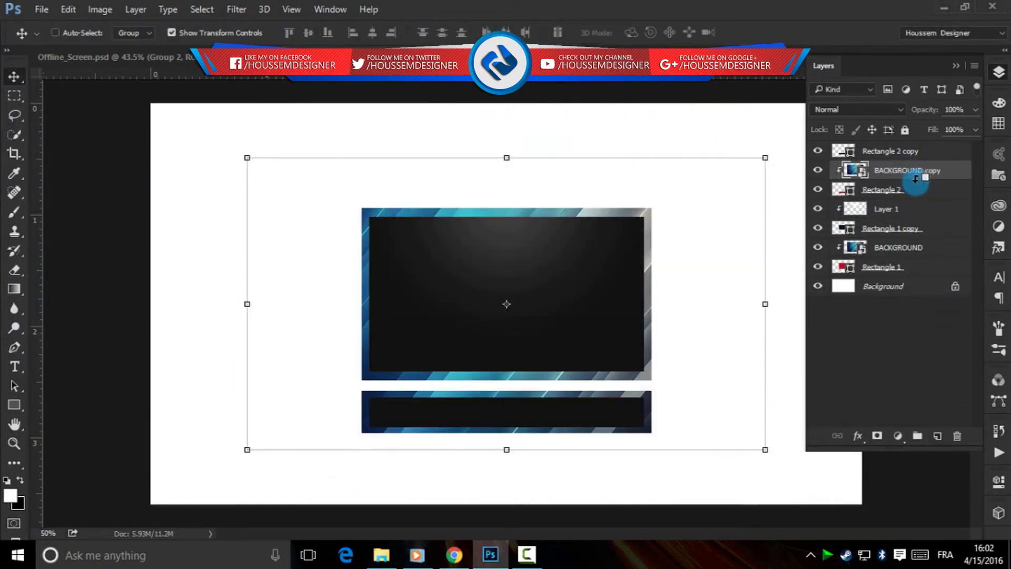
pyautogui.keyDown('ctrl'); pyautogui.click(938, 246); pyautogui.keyUp('ctrl')
pyautogui.write('80')
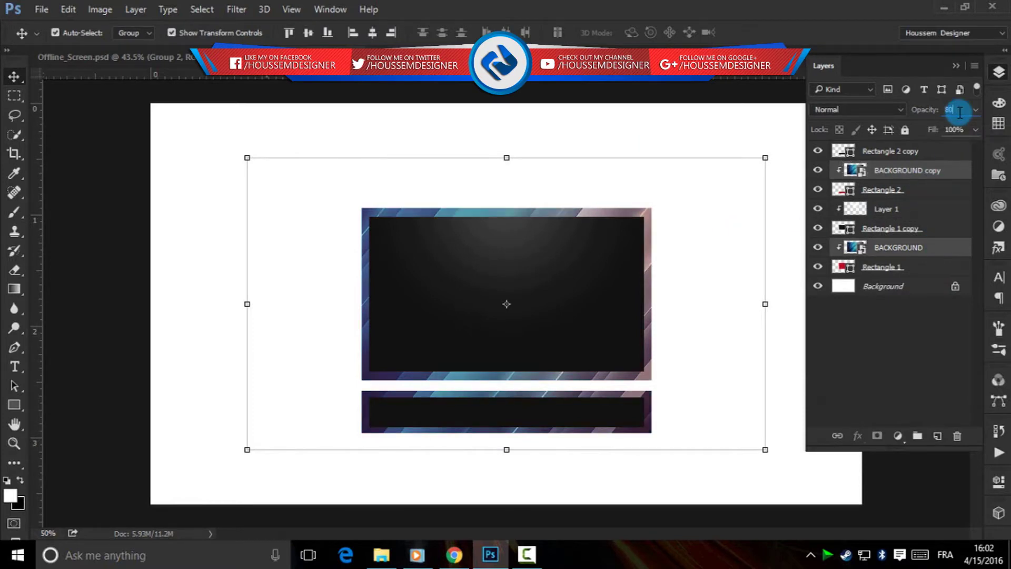
# - Preview the dimmed texture and add a new empty layer above the lower bar
pyautogui.click(163, 232)
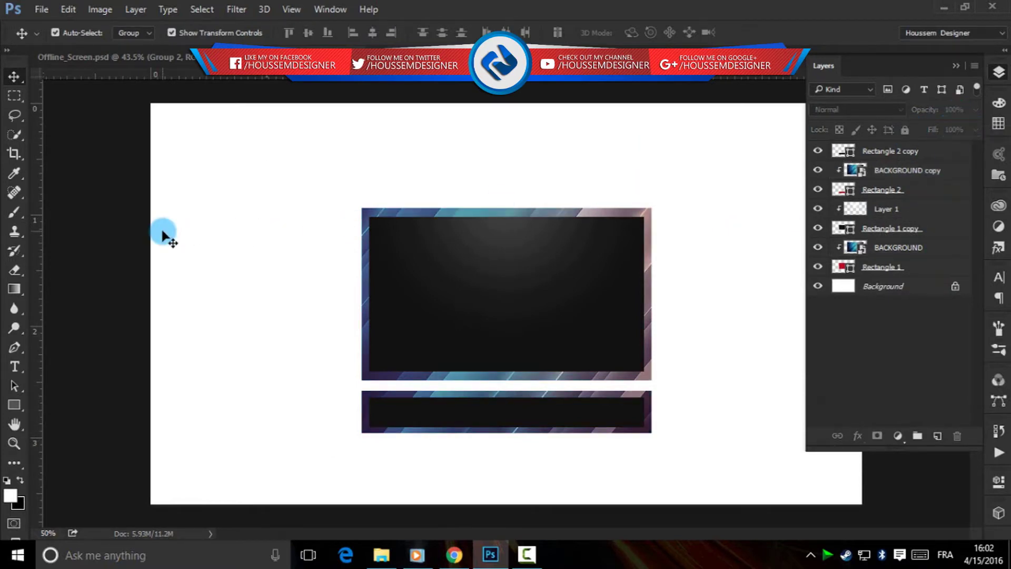
pyautogui.click(941, 249)
pyautogui.keyDown('ctrl'); pyautogui.click(937, 171); pyautogui.keyUp('ctrl')
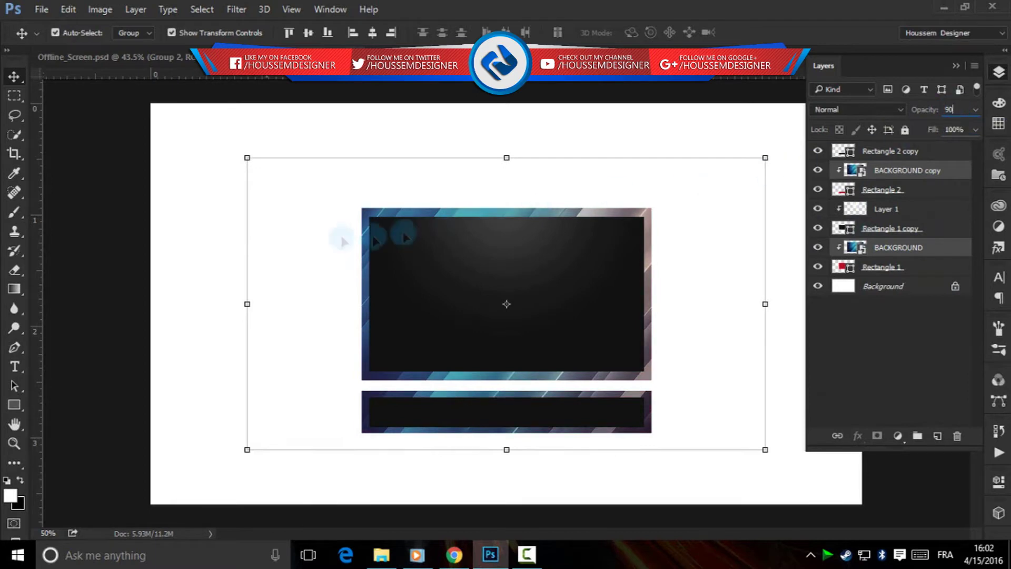
pyautogui.click(222, 233)
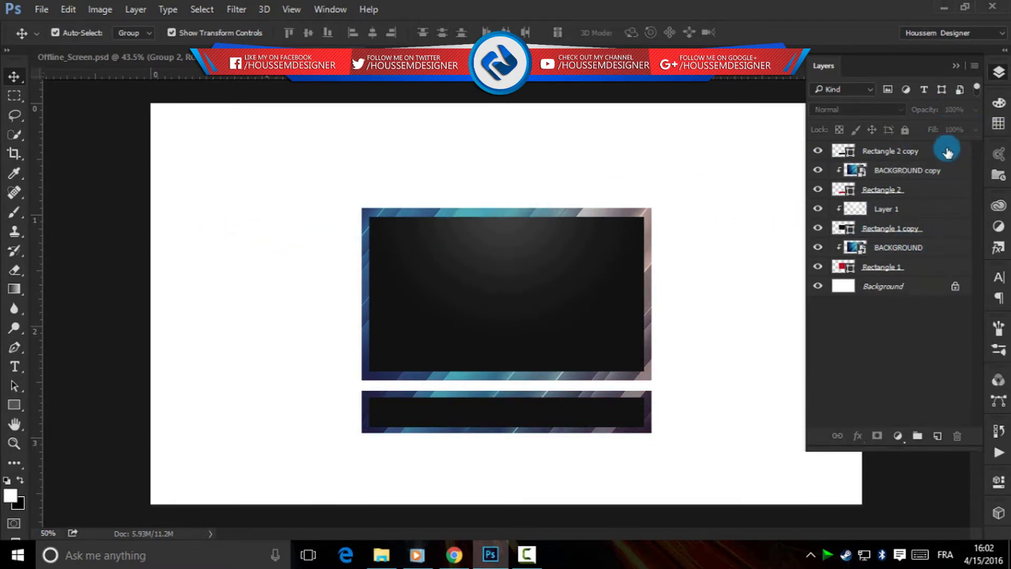
pyautogui.click(948, 153)
pyautogui.click(938, 437)
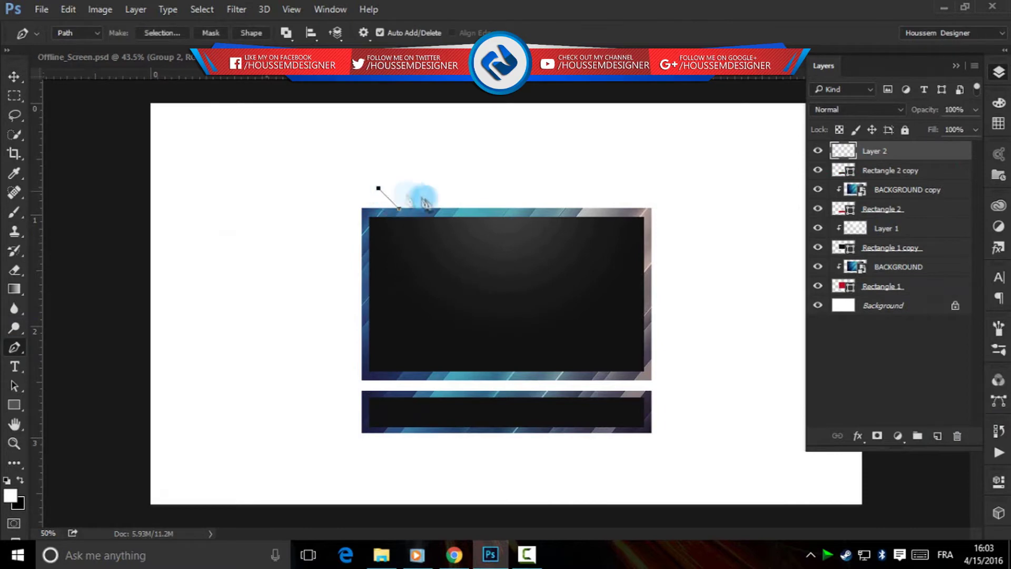
# - Turn the triangle path into a selection and fill it dark grey
pyautogui.click(179, 41)
pyautogui.press('Return')
pyautogui.click(190, 303)
pyautogui.click(439, 211)
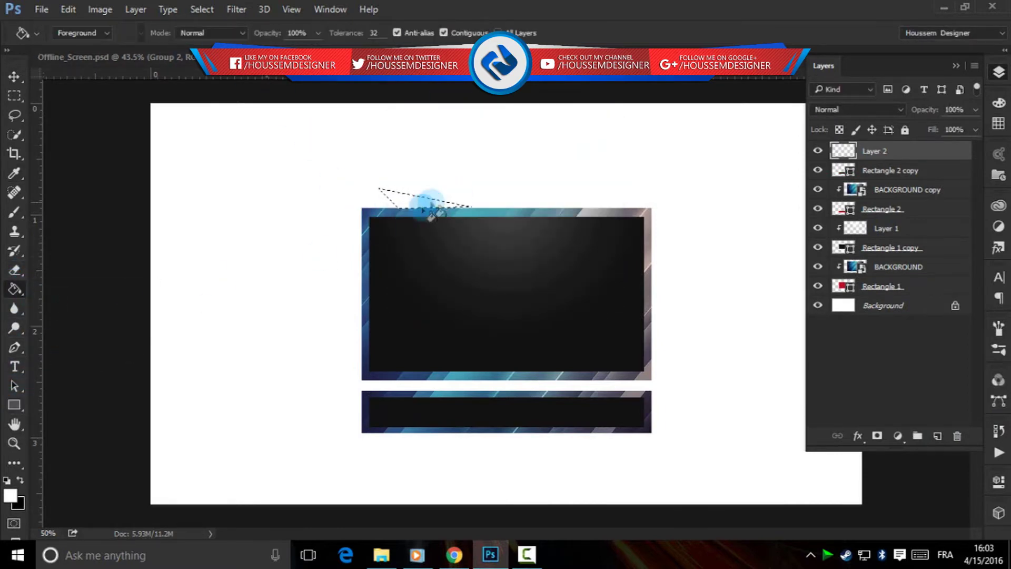
pyautogui.click(11, 495)
pyautogui.click(321, 282)
pyautogui.click(715, 120)
pyautogui.click(202, 9)
pyautogui.click(211, 33)
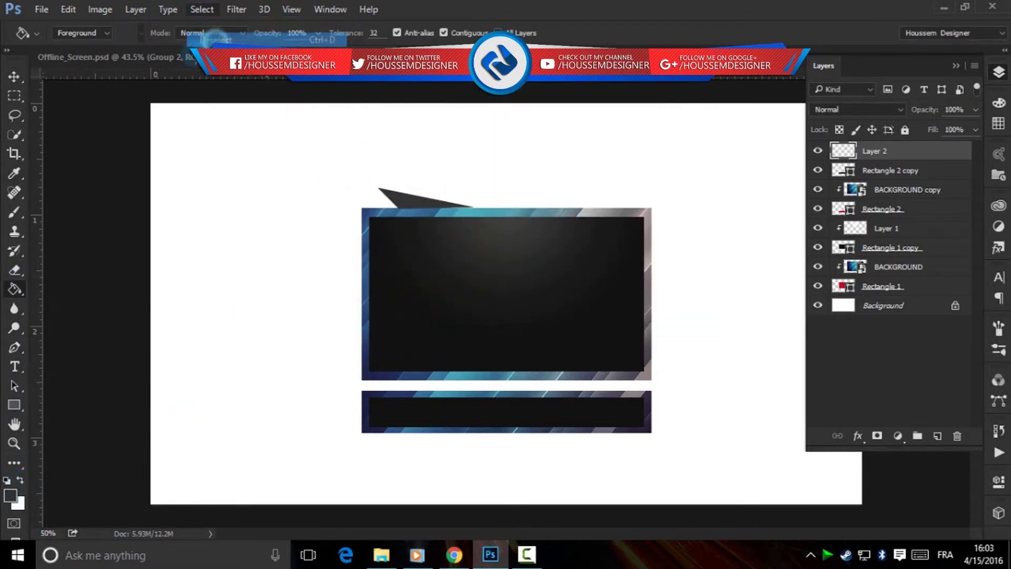
# - Move the grey wing layer behind the frame layers and duplicate it
pyautogui.click(14, 76)
pyautogui.moveTo(916, 153); pyautogui.dragTo(899, 291)
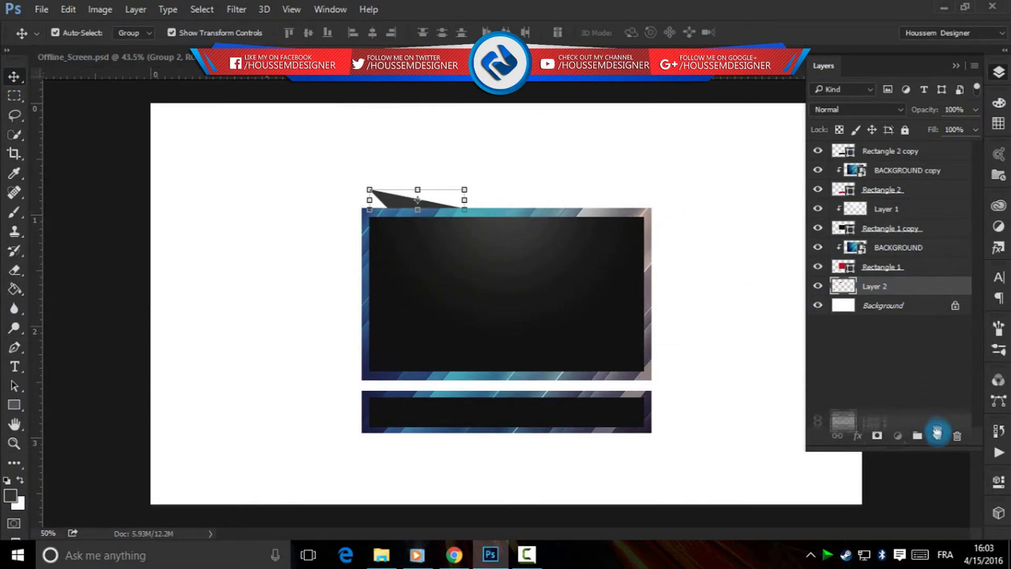
pyautogui.hotkey('ctrl', 'j')
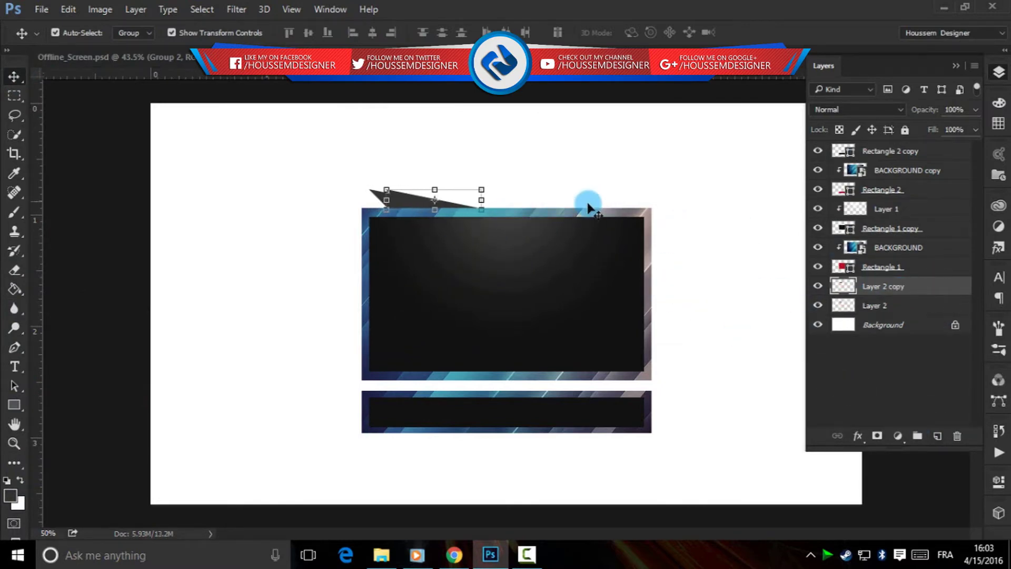
pyautogui.doubleClick(943, 287)
# - Give the wing copy a mid-grey Color Overlay and a Drop Shadow
pyautogui.click(551, 298)
pyautogui.click(864, 143)
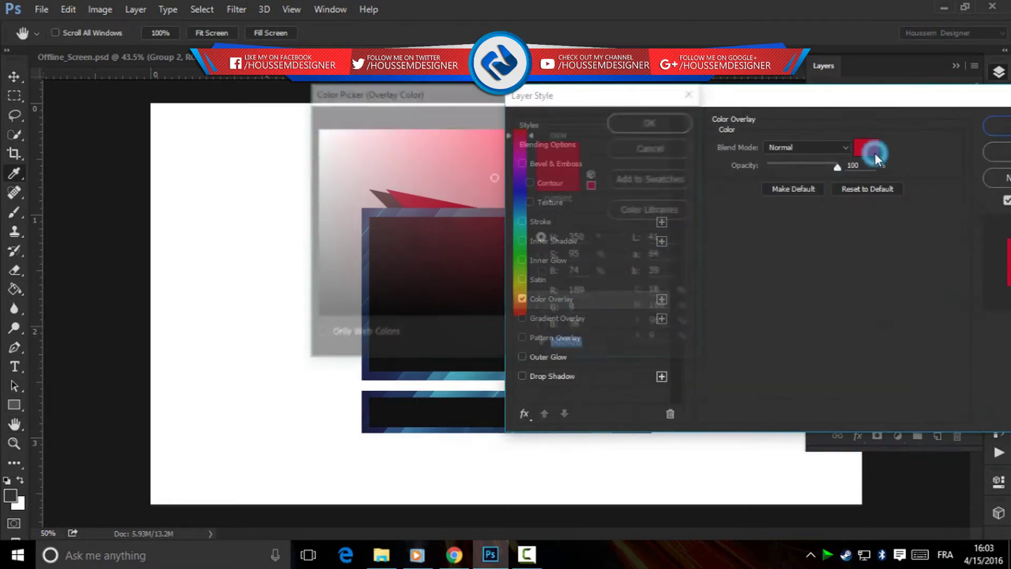
pyautogui.moveTo(491, 102); pyautogui.dragTo(786, 115)
pyautogui.moveTo(624, 258); pyautogui.dragTo(587, 259)
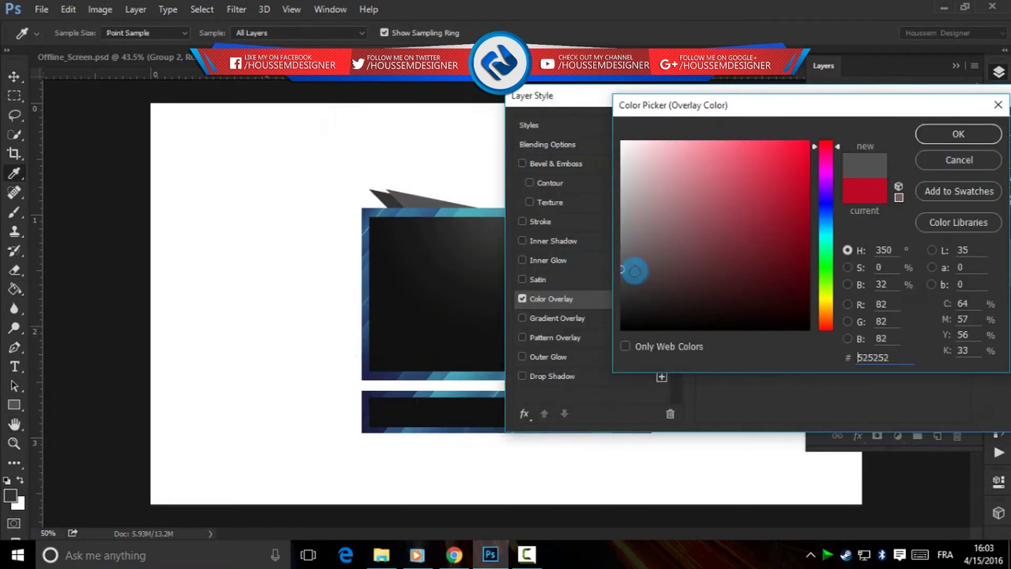
pyautogui.press('Return')
pyautogui.click(552, 376)
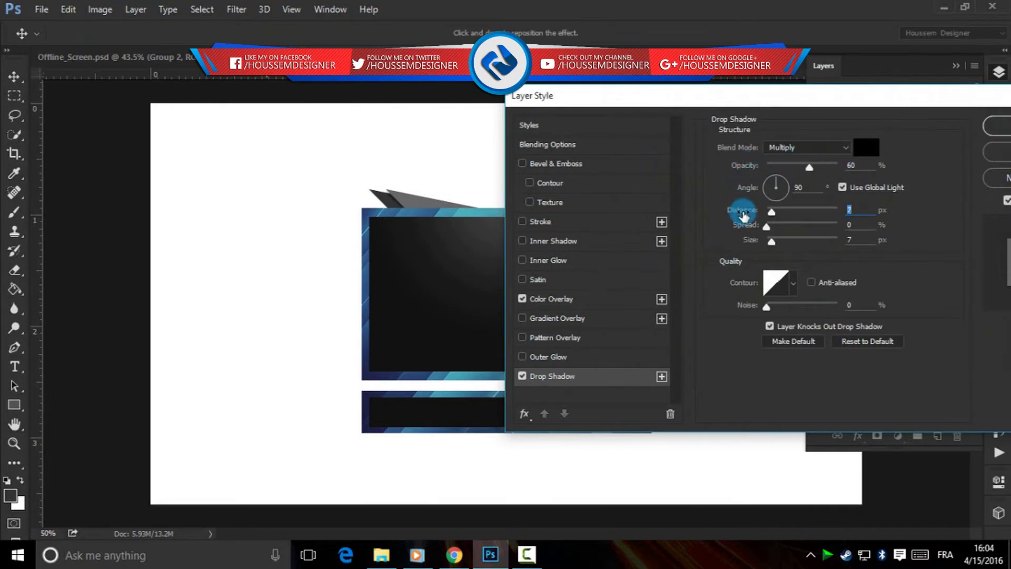
pyautogui.click(1000, 136)
pyautogui.click(968, 286)
# - Duplicate the styled wing and flip it horizontally
pyautogui.moveTo(891, 286); pyautogui.dragTo(938, 435)
pyautogui.hotkey('ctrl', 't')
pyautogui.rightClick(466, 206)
pyautogui.click(541, 427)
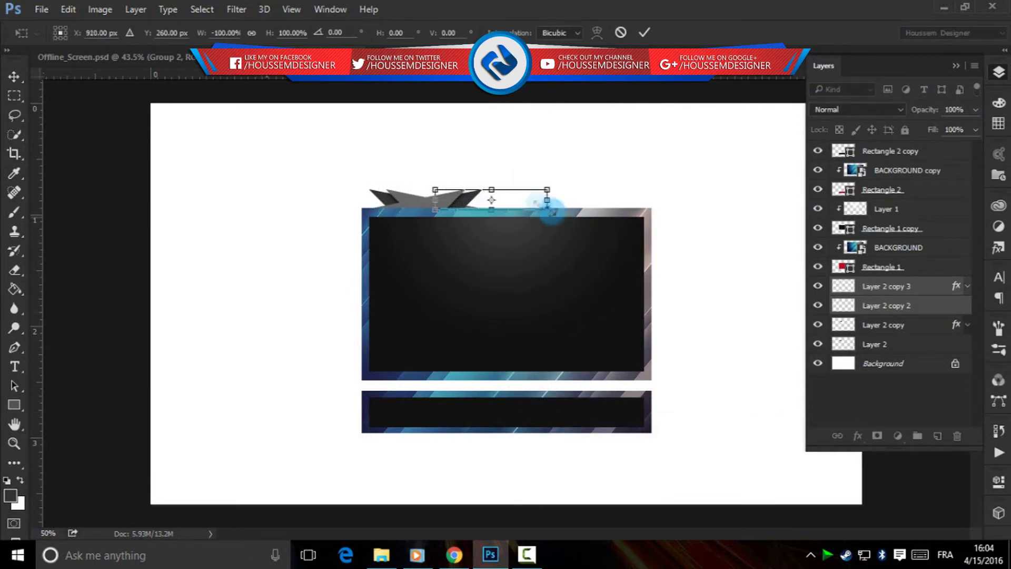
# - Place the mirrored wings at the frame's top-right corner and group all wings
pyautogui.moveTo(473, 199); pyautogui.dragTo(587, 199)
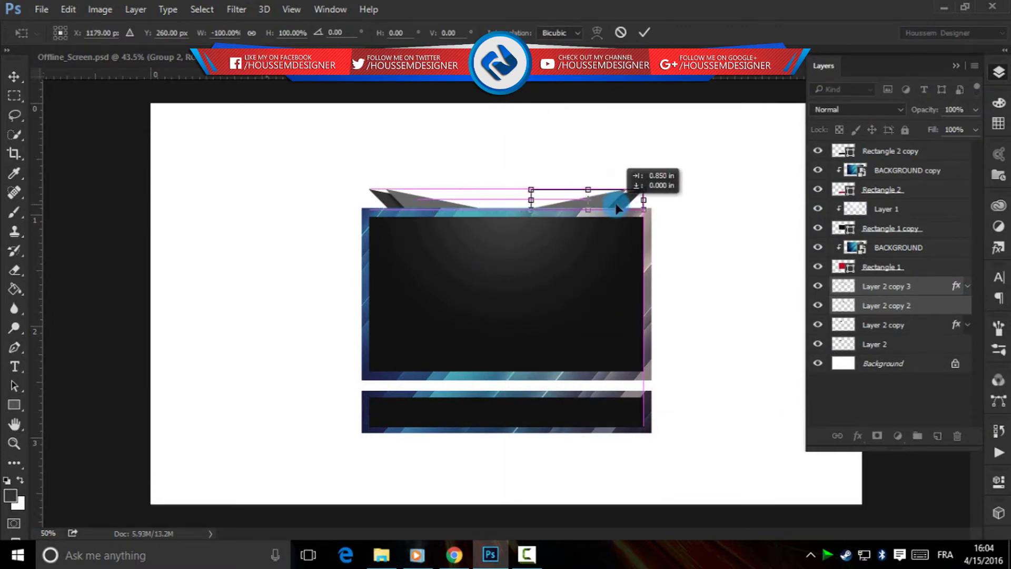
pyautogui.click(648, 33)
pyautogui.click(187, 268)
pyautogui.click(860, 334)
pyautogui.keyDown('shift'); pyautogui.click(922, 289); pyautogui.keyUp('shift')
# - Duplicate the wing group, rotate it 180° and position it below the bar
pyautogui.moveTo(922, 289)
pyautogui.mouseDown()
pyautogui.moveTo(920, 435)
pyautogui.moveTo(938, 430)
pyautogui.mouseUp()
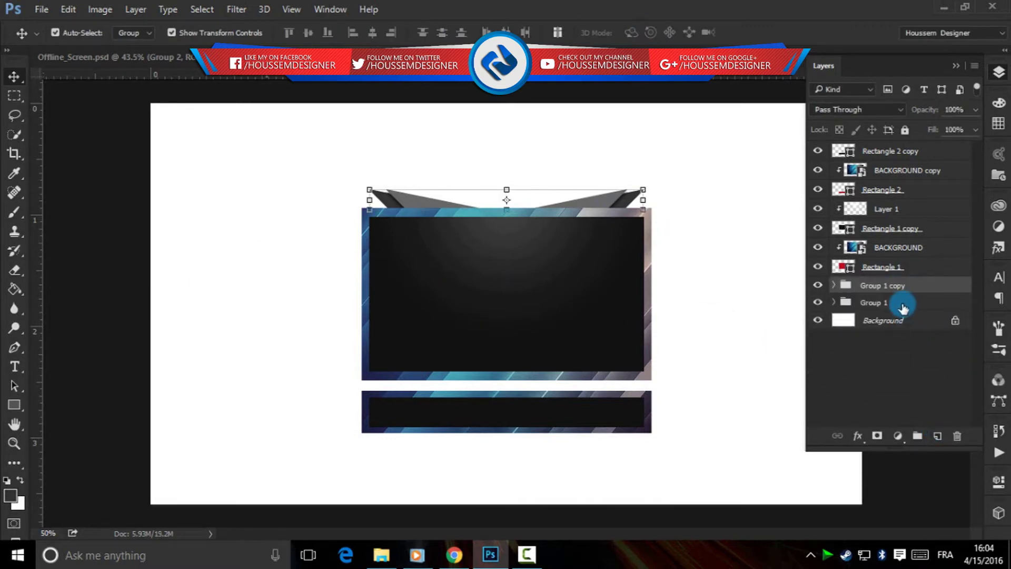
pyautogui.rightClick(514, 187)
pyautogui.click(583, 359)
pyautogui.moveTo(576, 198)
pyautogui.mouseDown()
pyautogui.moveTo(592, 452)
pyautogui.moveTo(581, 441)
pyautogui.mouseUp()
pyautogui.hotkey('shift', 'Left')
pyautogui.hotkey('shift', 'Left')
pyautogui.hotkey('shift', 'Up')
pyautogui.hotkey('shift', 'Up')
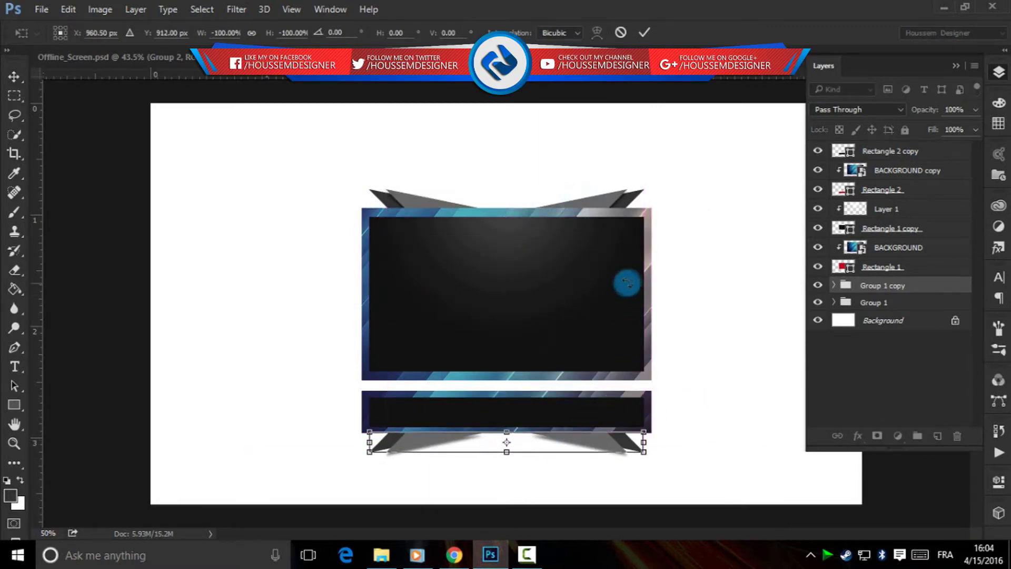
pyautogui.click(645, 32)
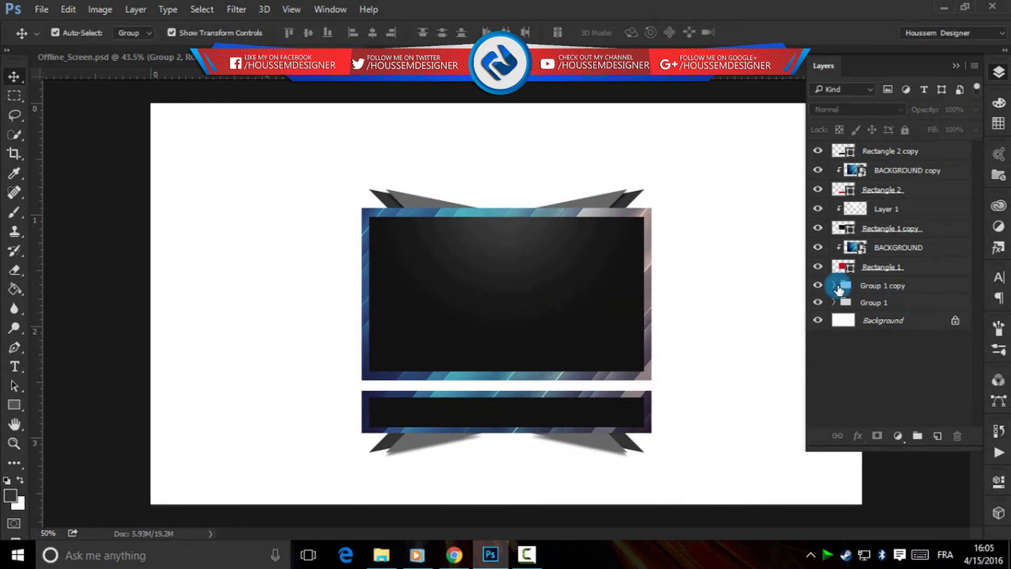
# - Copy a wing's layer style and paste it onto the other wing
pyautogui.click(834, 285)
pyautogui.rightClick(935, 319)
pyautogui.click(680, 390)
pyautogui.rightClick(917, 360)
pyautogui.click(664, 405)
pyautogui.rightClick(917, 360)
pyautogui.click(704, 327)
pyautogui.click(837, 297)
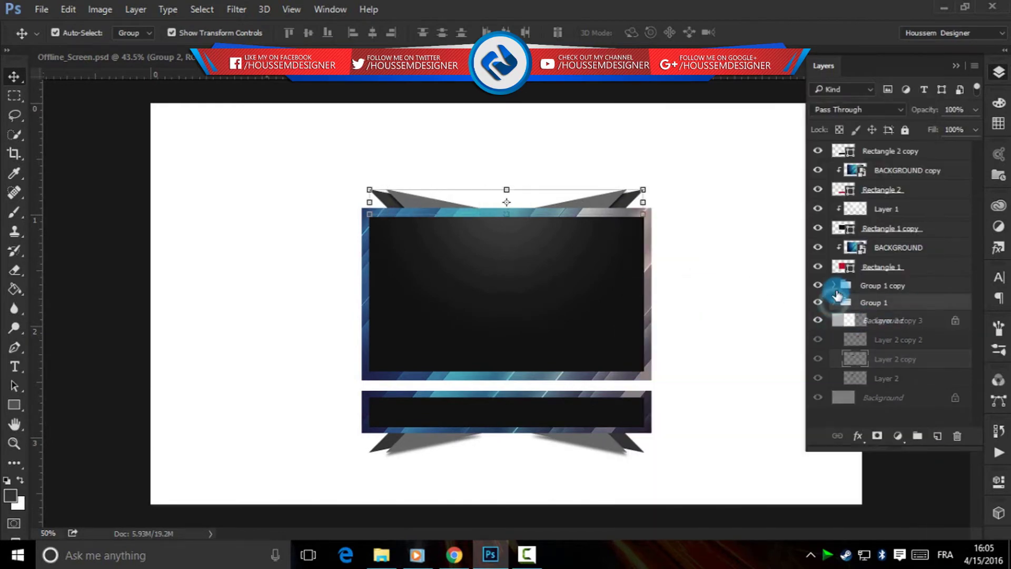
# - Set the lower wing's Drop Shadow angle to -90° and copy that style
pyautogui.doubleClick(946, 303)
pyautogui.click(632, 372)
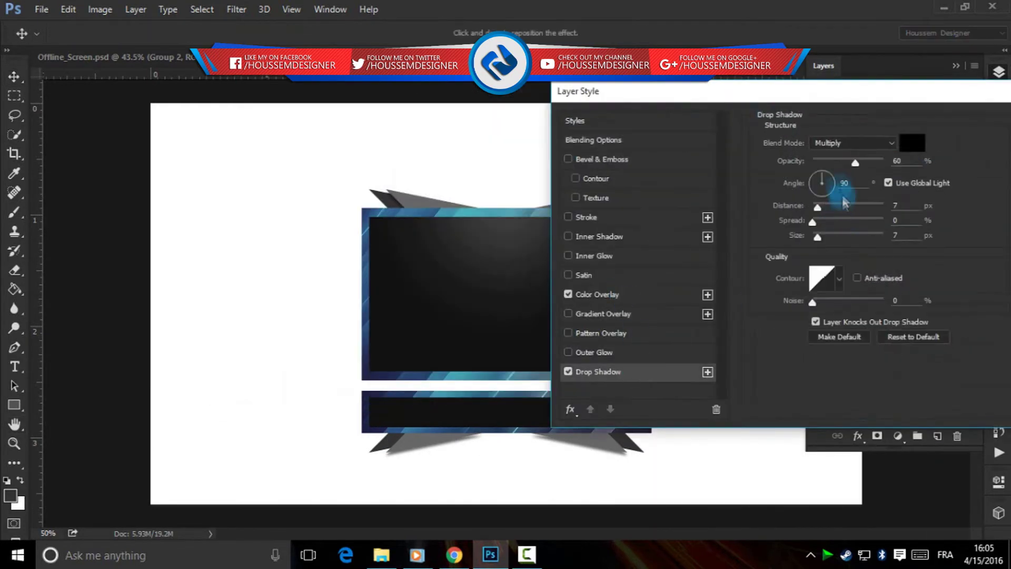
pyautogui.doubleClick(845, 183)
pyautogui.write('-90')
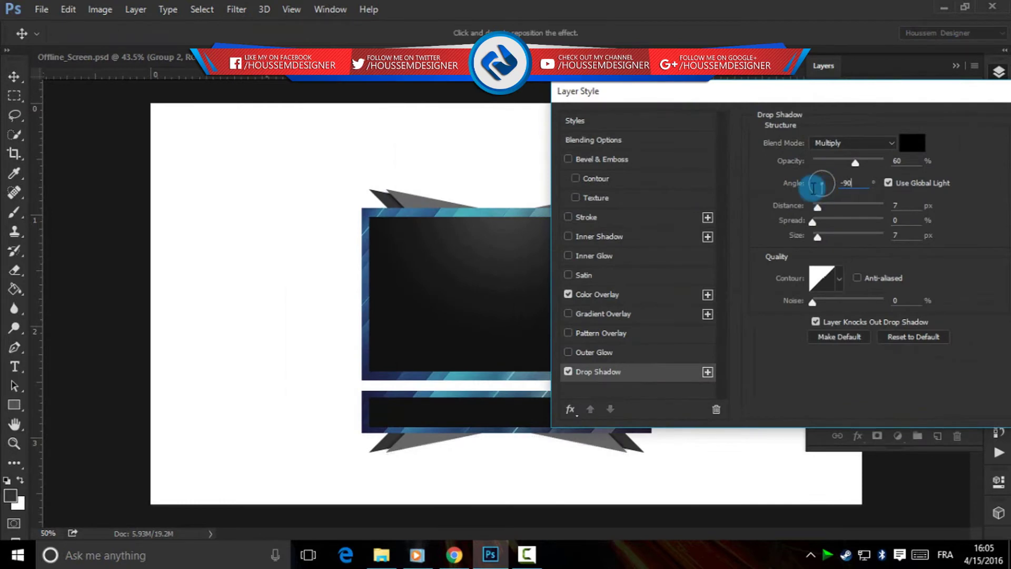
pyautogui.click(952, 102)
pyautogui.rightClick(932, 291)
pyautogui.click(684, 391)
pyautogui.click(834, 285)
pyautogui.click(942, 153)
# - With the Type tool, choose Microsoft PhagsPa Bold as the text font
pyautogui.press('t')
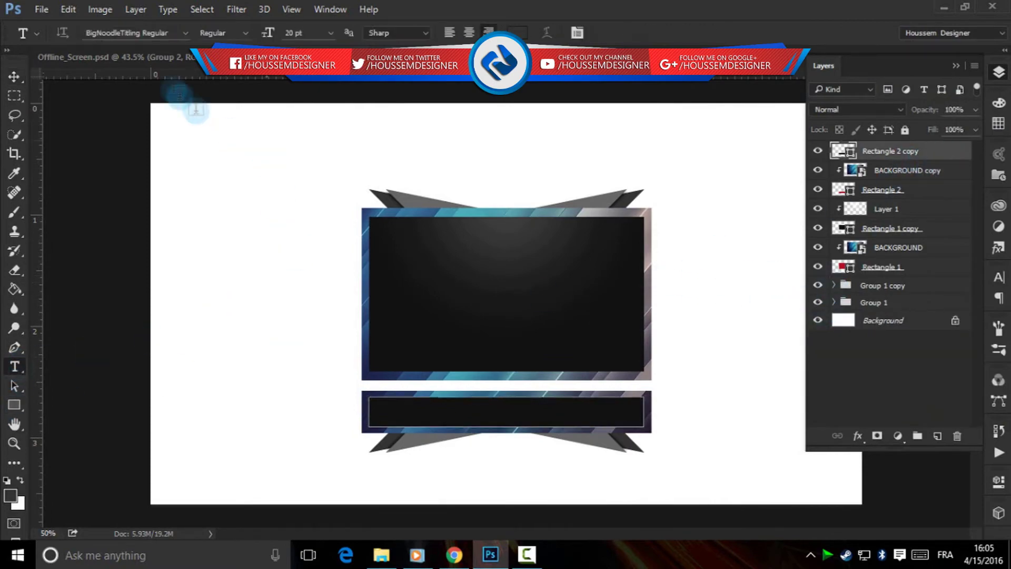
pyautogui.click(185, 32)
pyautogui.scroll(-5, 230, 267)
pyautogui.scroll(-5, 231, 267)
pyautogui.scroll(-5, 233, 271)
pyautogui.scroll(-5, 230, 273)
pyautogui.scroll(-5, 230, 273)
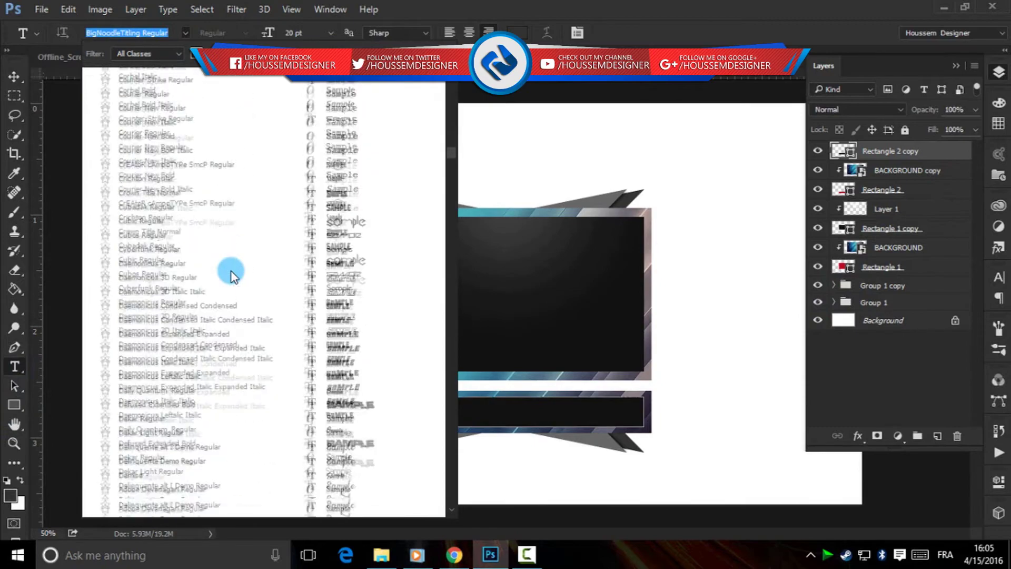
pyautogui.scroll(-5, 230, 273)
pyautogui.scroll(-5, 230, 277)
pyautogui.moveTo(451, 169); pyautogui.dragTo(453, 228)
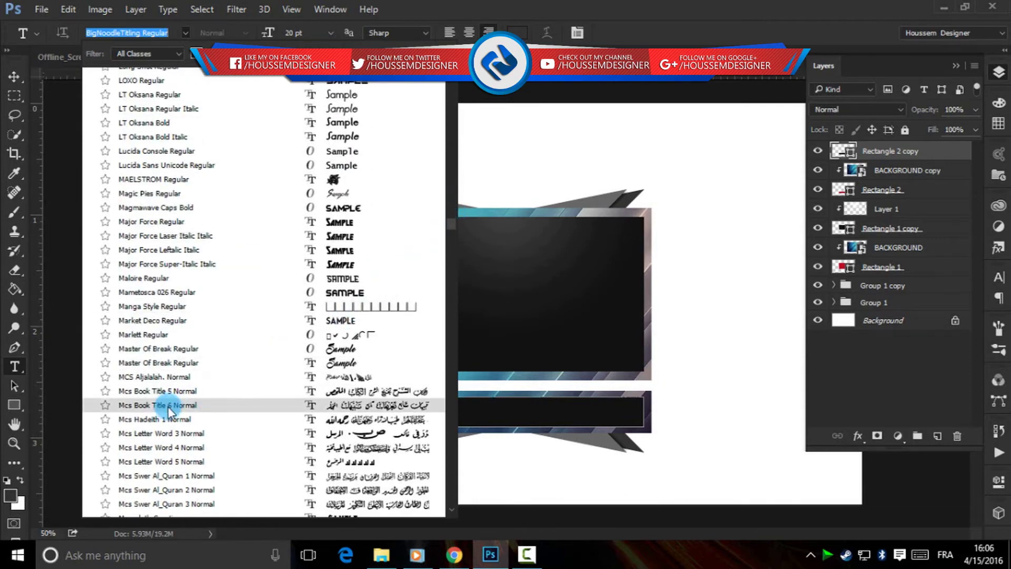
pyautogui.scroll(-5, 170, 408)
pyautogui.scroll(-3, 170, 406)
pyautogui.click(170, 407)
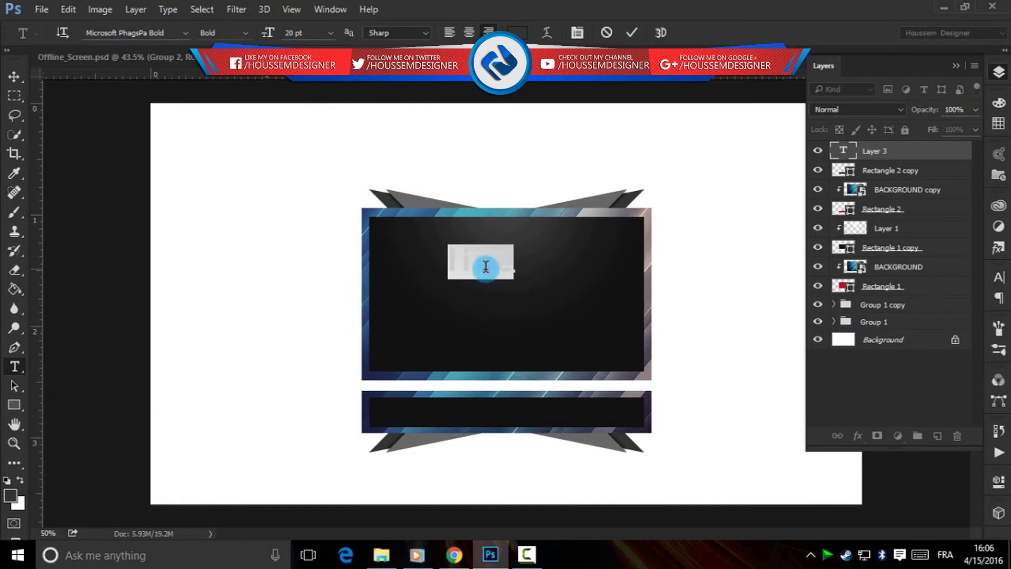
# - Give the LIVE text tracking 015, a smaller size, and white colour ffffff
pyautogui.doubleClick(485, 267)
pyautogui.click(999, 277)
pyautogui.click(916, 331)
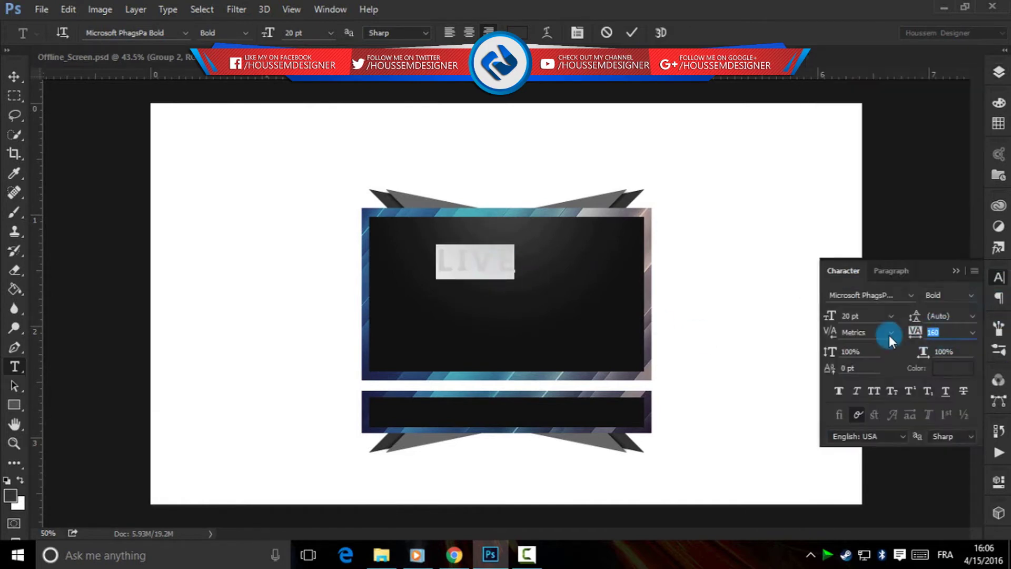
pyautogui.write('0')
pyautogui.write('15')
pyautogui.click(589, 273)
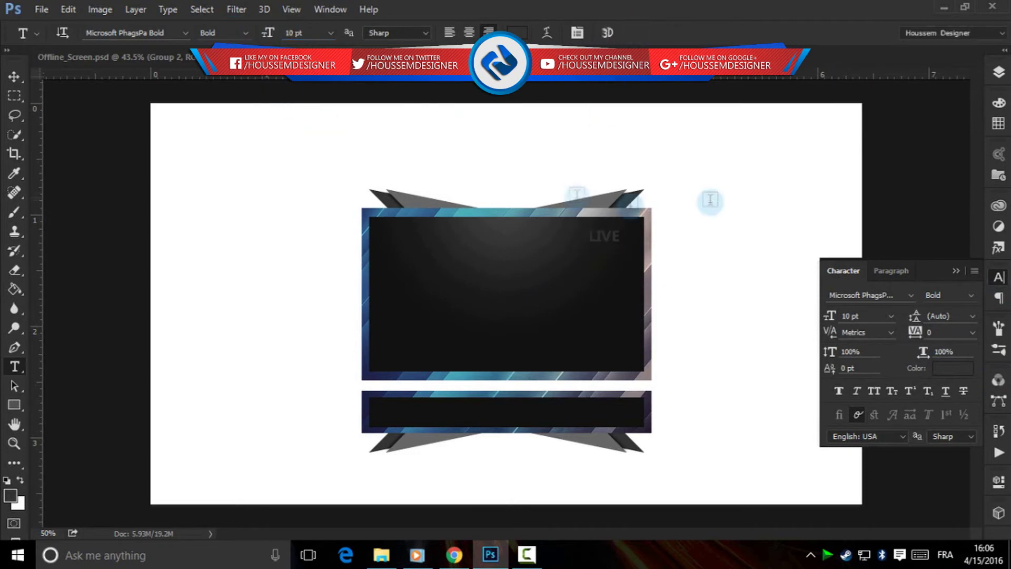
pyautogui.click(506, 31)
pyautogui.write('ffffff')
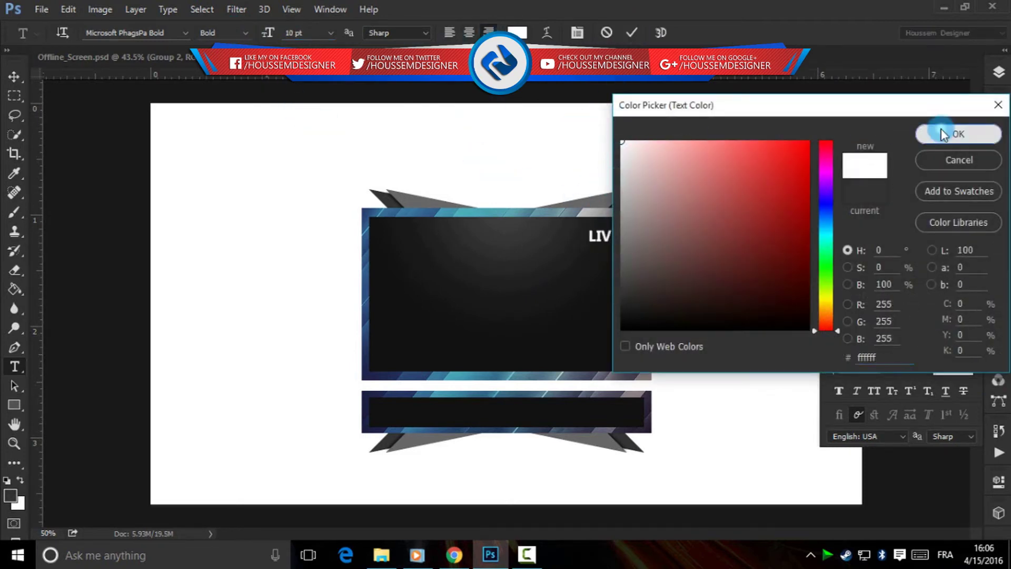
pyautogui.click(944, 134)
# - Zoom in on the webcam frame and add a new empty layer
pyautogui.click(14, 443)
pyautogui.moveTo(660, 242); pyautogui.dragTo(685, 240)
pyautogui.click(1000, 72)
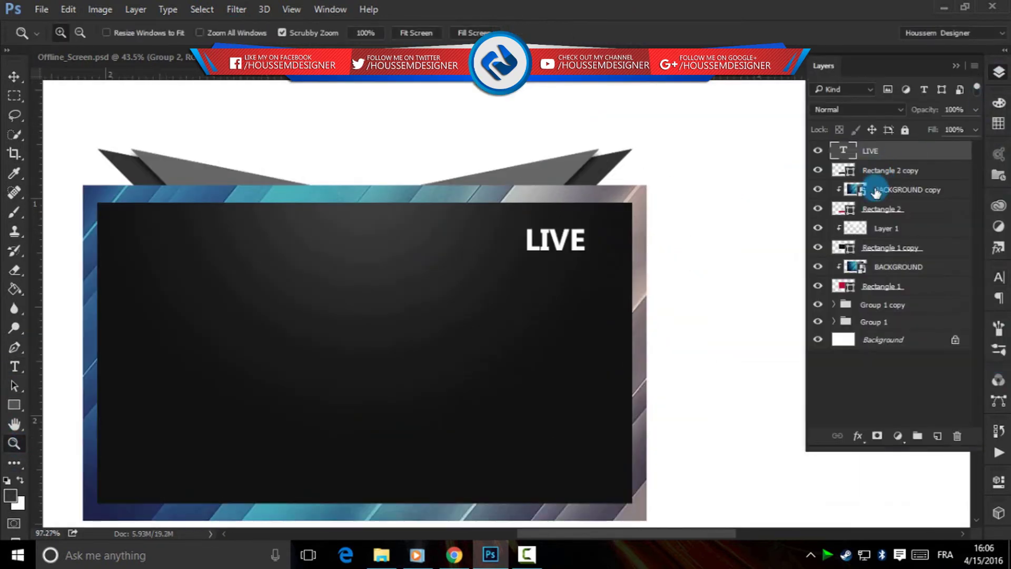
pyautogui.click(938, 436)
# - Change the LIVE text font to Myriad Pro Bold and commit it
pyautogui.press('t')
pyautogui.click(548, 240)
pyautogui.hotkey('ctrl', 'a')
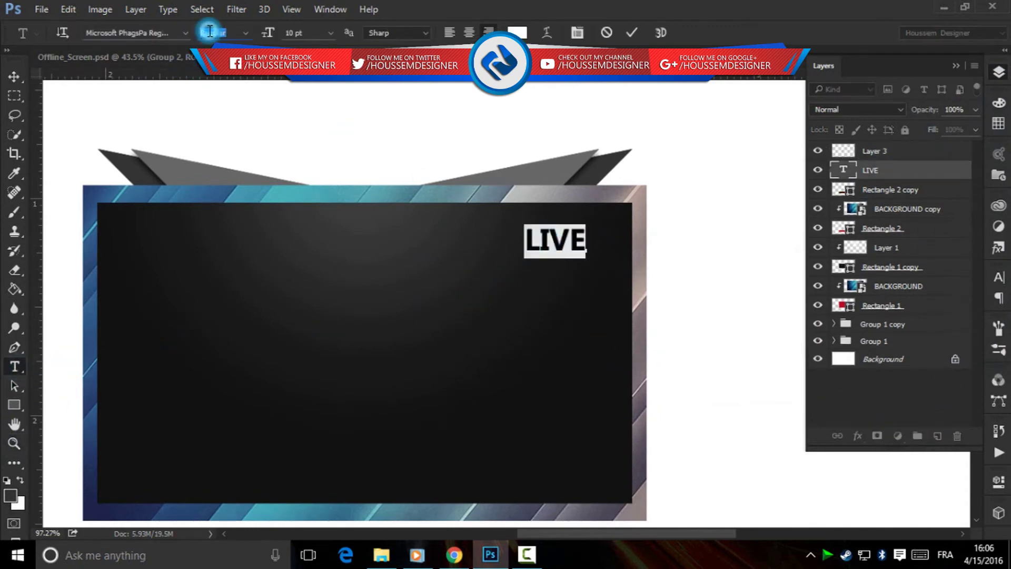
pyautogui.click(607, 32)
pyautogui.click(185, 33)
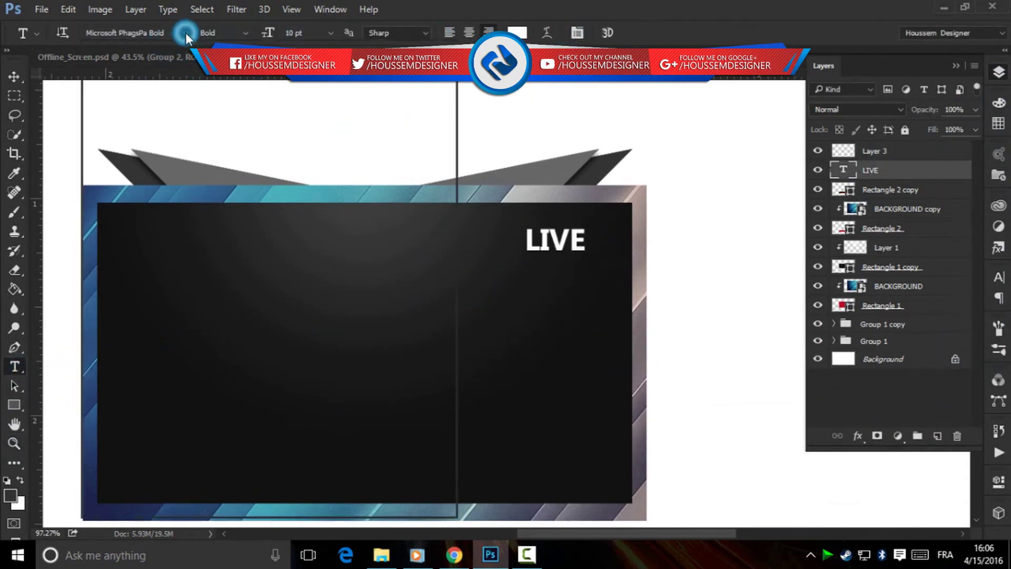
pyautogui.scroll(-6, 194, 210)
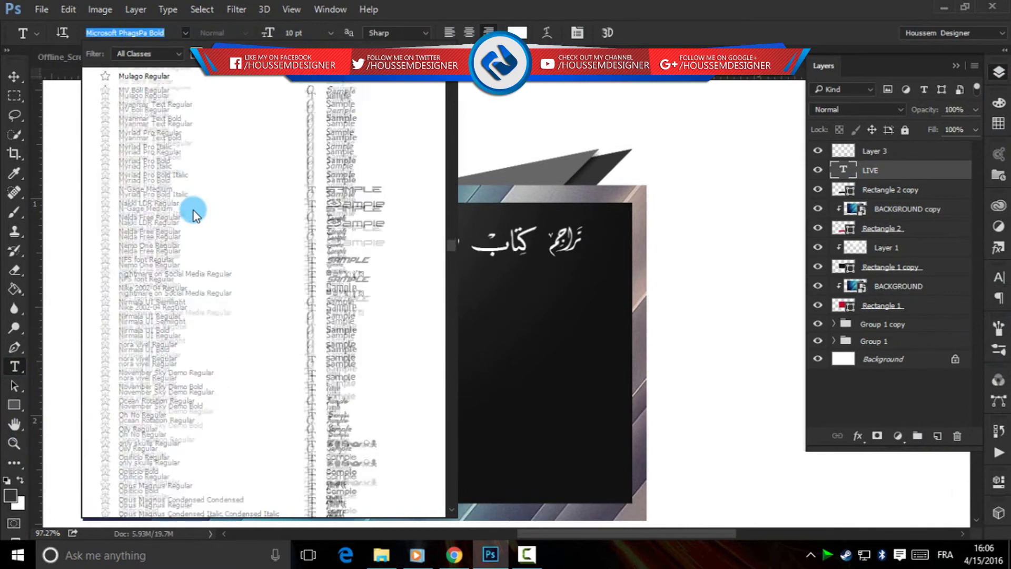
pyautogui.click(226, 325)
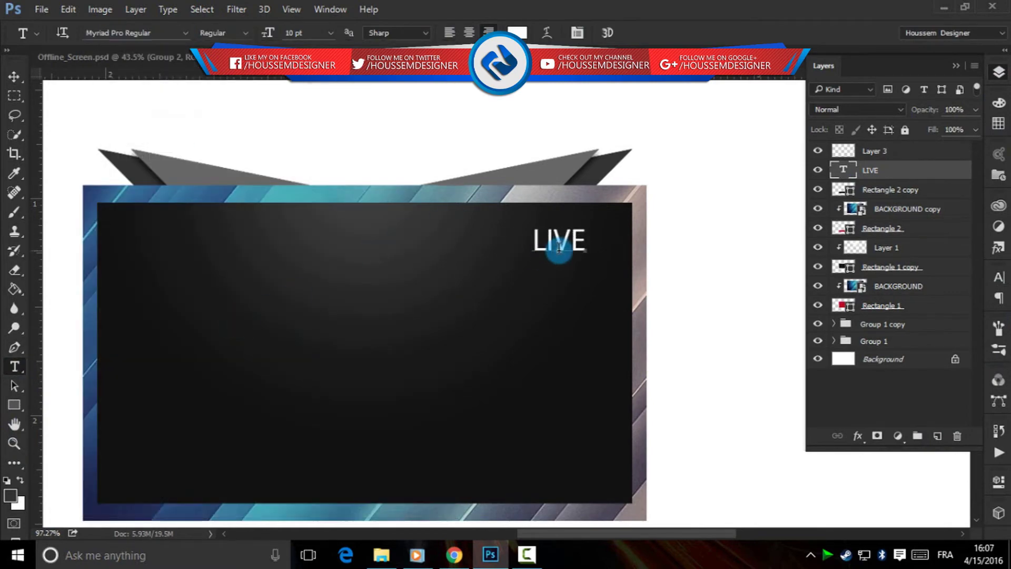
pyautogui.click(519, 261)
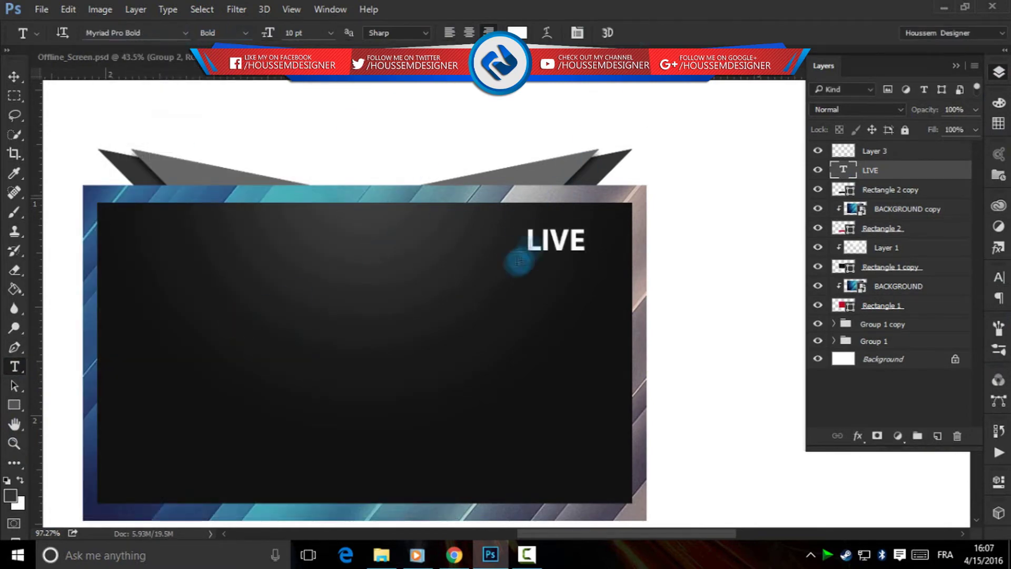
# - Select the empty Layer 3 and pick red as the foreground colour
pyautogui.hotkey('alt', ']')
pyautogui.click(10, 497)
pyautogui.click(799, 141)
# - Paint a red dot right of LIVE with a smaller brush
pyautogui.click(957, 132)
pyautogui.rightClick(427, 273)
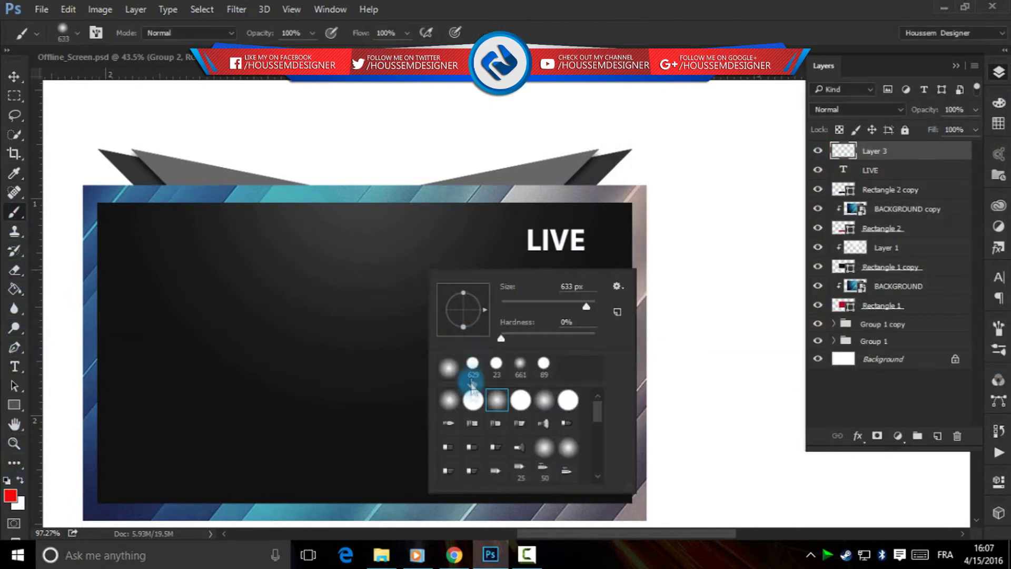
pyautogui.moveTo(501, 286); pyautogui.dragTo(498, 287)
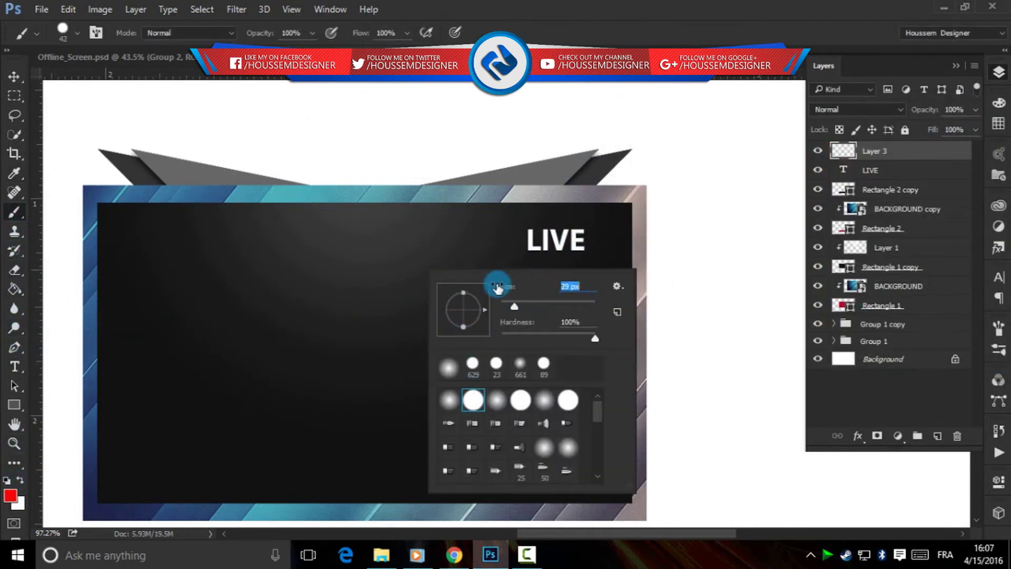
pyautogui.press('Return')
pyautogui.click(599, 240)
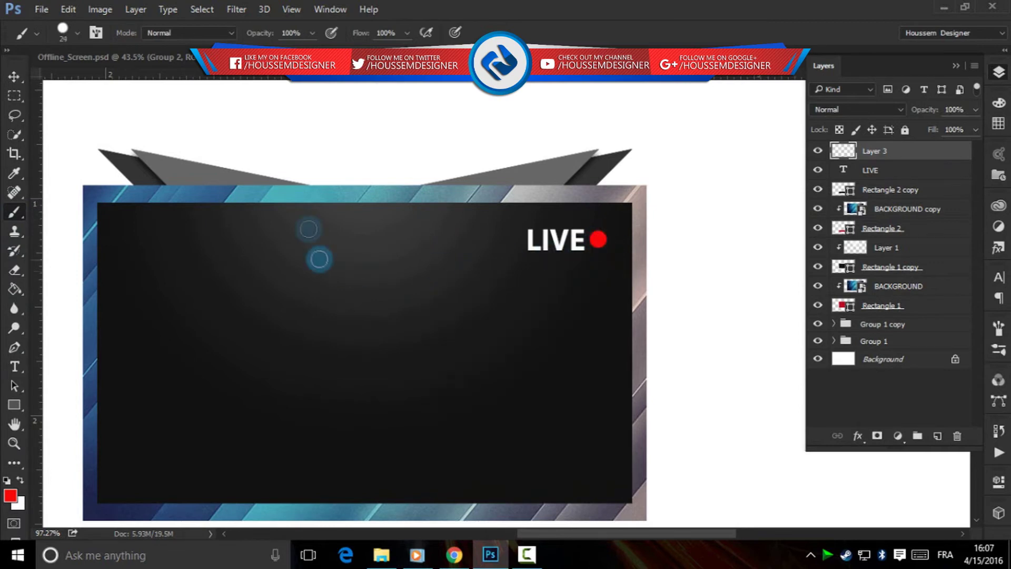
# - Scale LIVE and the red dot down together into the top-right corner
pyautogui.click(12, 78)
pyautogui.keyDown('shift'); pyautogui.click(893, 171); pyautogui.keyUp('shift')
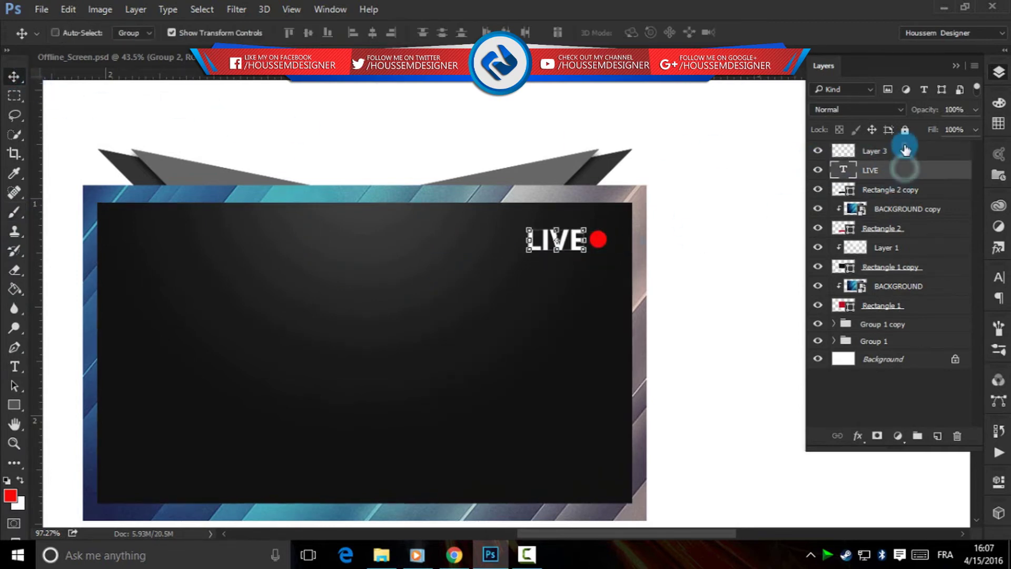
pyautogui.moveTo(609, 249)
pyautogui.mouseDown()
pyautogui.moveTo(595, 247)
pyautogui.moveTo(592, 220)
pyautogui.mouseUp()
pyautogui.press('Return')
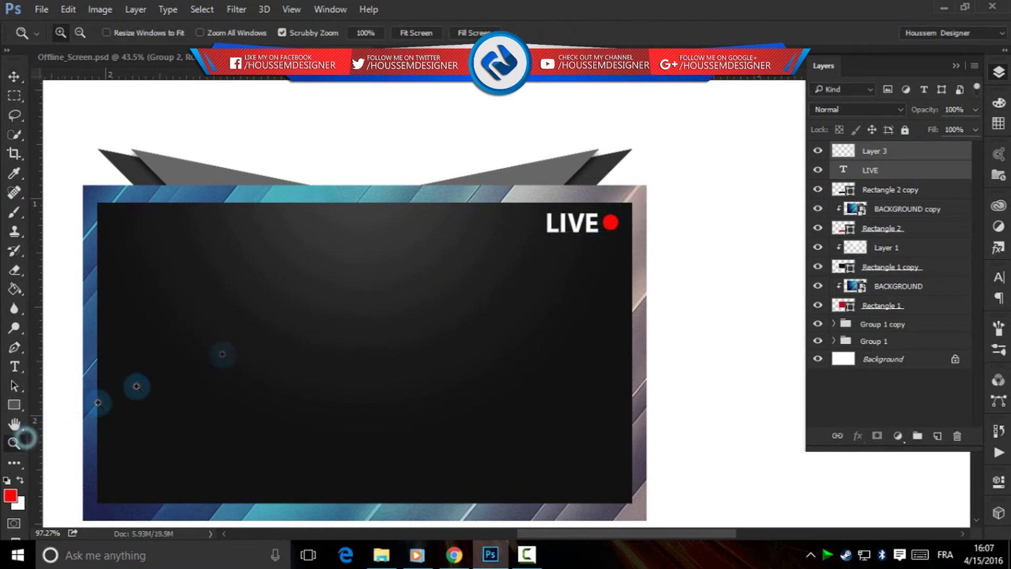
pyautogui.click(14, 443)
pyautogui.keyDown('alt'); pyautogui.click(449, 299); pyautogui.keyUp('alt')
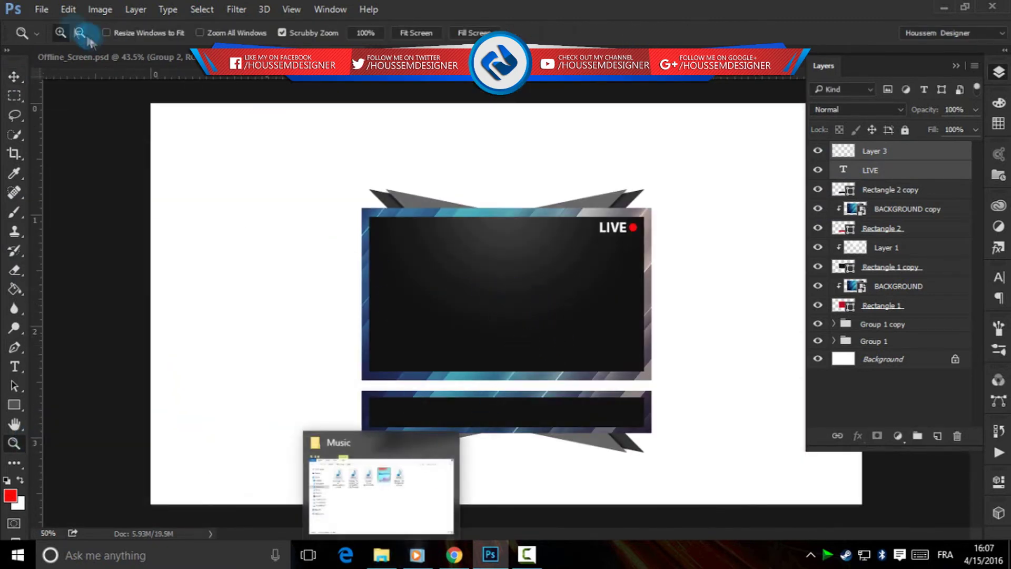
# - Place-embed the game screenshot from the Downloads folder into the document
pyautogui.click(41, 9)
pyautogui.click(126, 284)
pyautogui.click(61, 182)
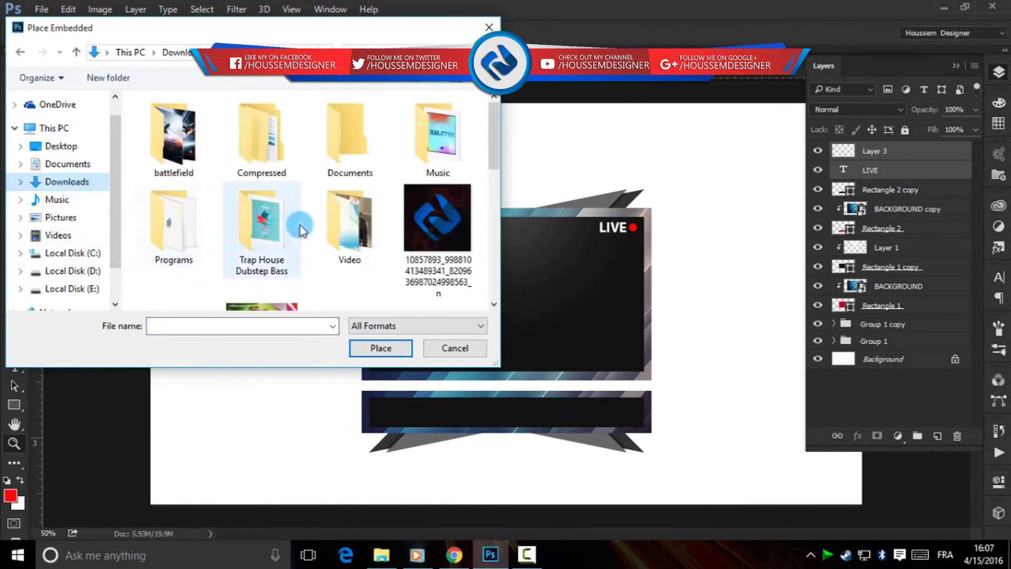
pyautogui.scroll(-3, 301, 221)
pyautogui.doubleClick(263, 247)
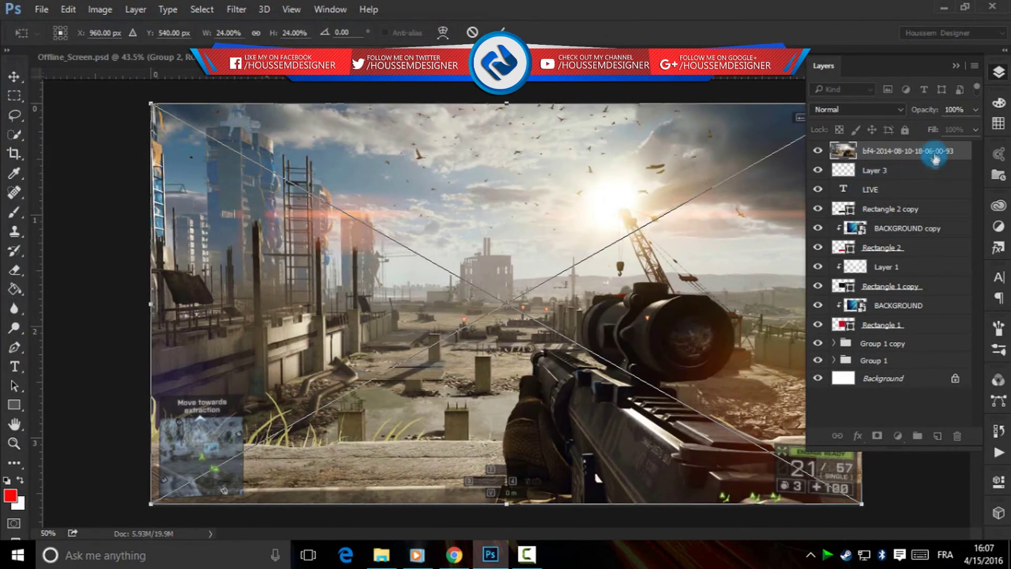
pyautogui.press('Return')
# - Put the screenshot above a black-filled base layer and dim it to 30% opacity
pyautogui.moveTo(895, 151); pyautogui.dragTo(895, 421)
pyautogui.click(834, 341)
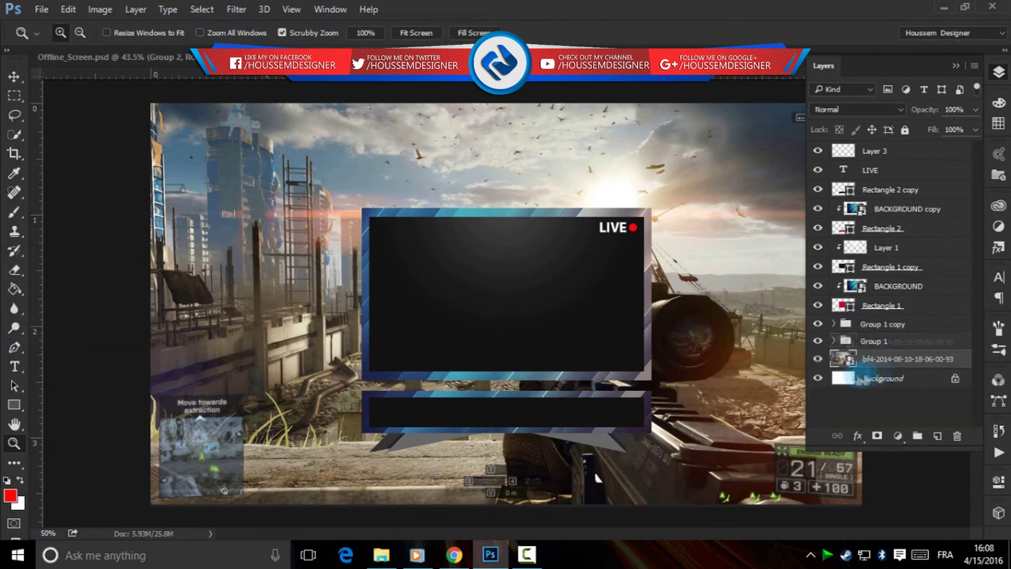
pyautogui.click(819, 359)
pyautogui.click(920, 379)
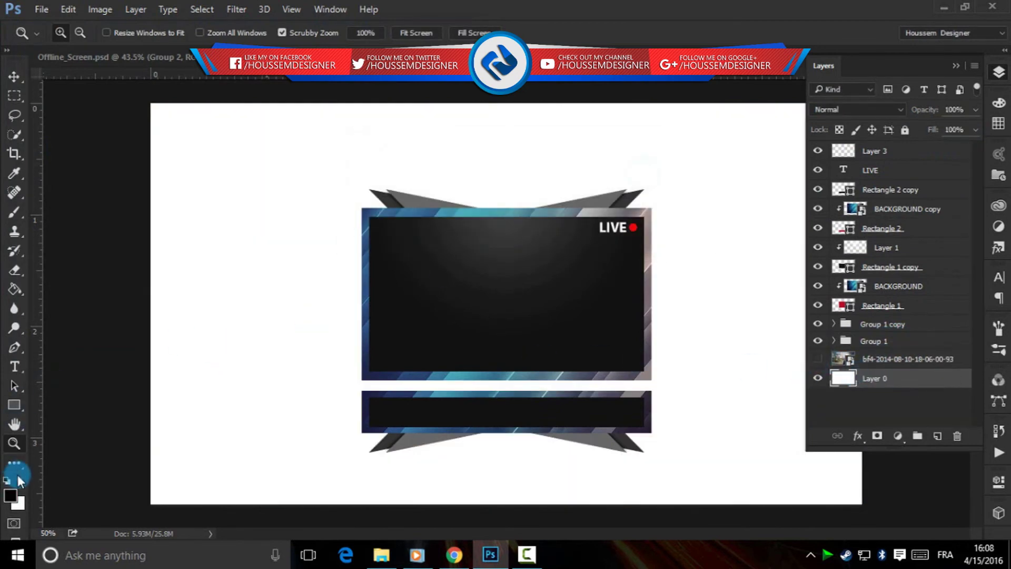
pyautogui.click(14, 289)
pyautogui.click(226, 274)
pyautogui.click(818, 359)
pyautogui.click(906, 359)
pyautogui.moveTo(927, 108); pyautogui.dragTo(874, 119)
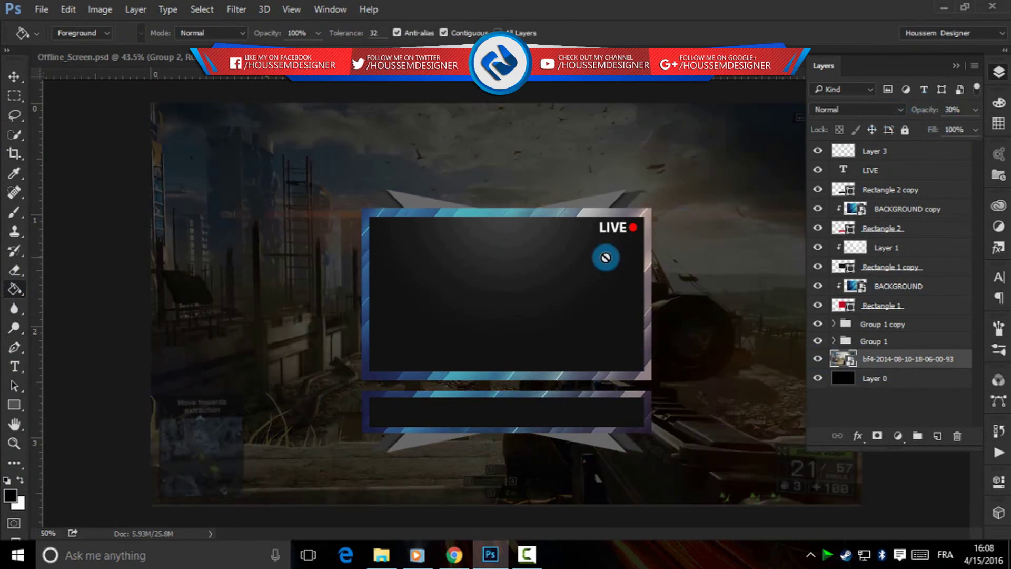
# - Group the frame layers down to Rectangle 1 as Offline Screen
pyautogui.click(14, 77)
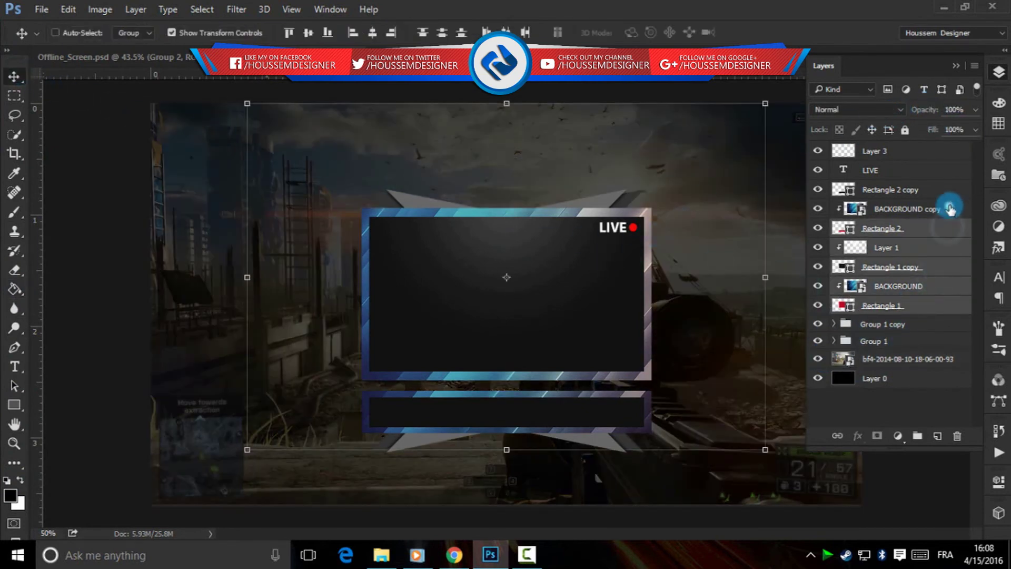
pyautogui.click(906, 170)
pyautogui.click(938, 150)
pyautogui.keyDown('shift'); pyautogui.click(922, 305); pyautogui.keyUp('shift')
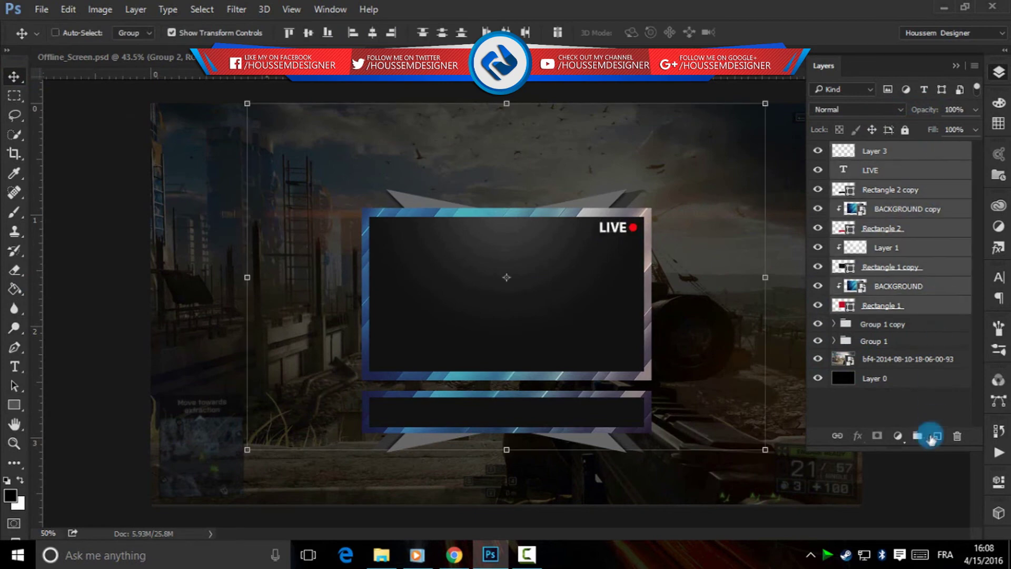
pyautogui.hotkey('ctrl', 'g')
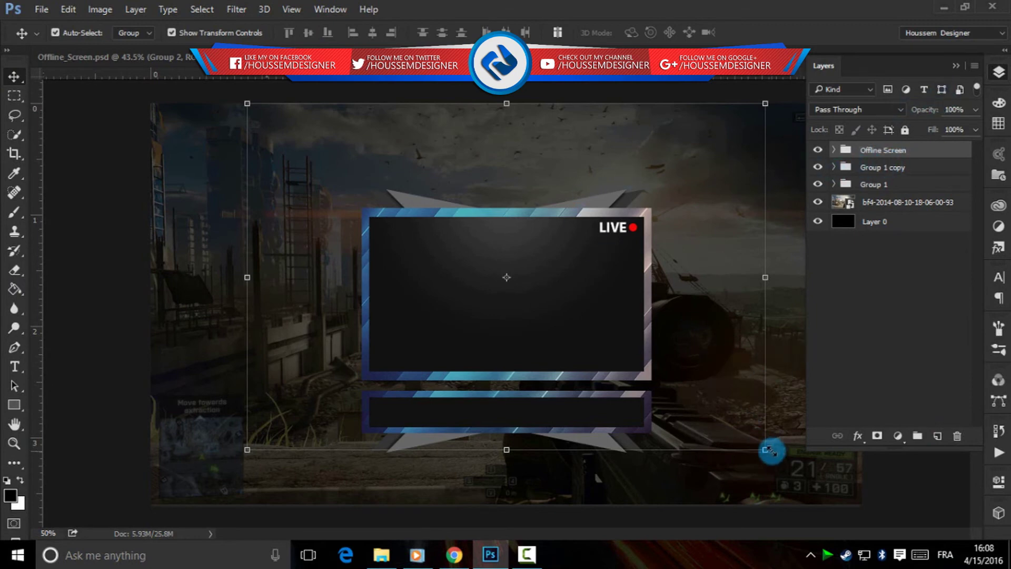
# - Scale down and reposition the Offline Screen group, then drag it into the Untitled-1 document
pyautogui.moveTo(769, 450); pyautogui.dragTo(658, 379)
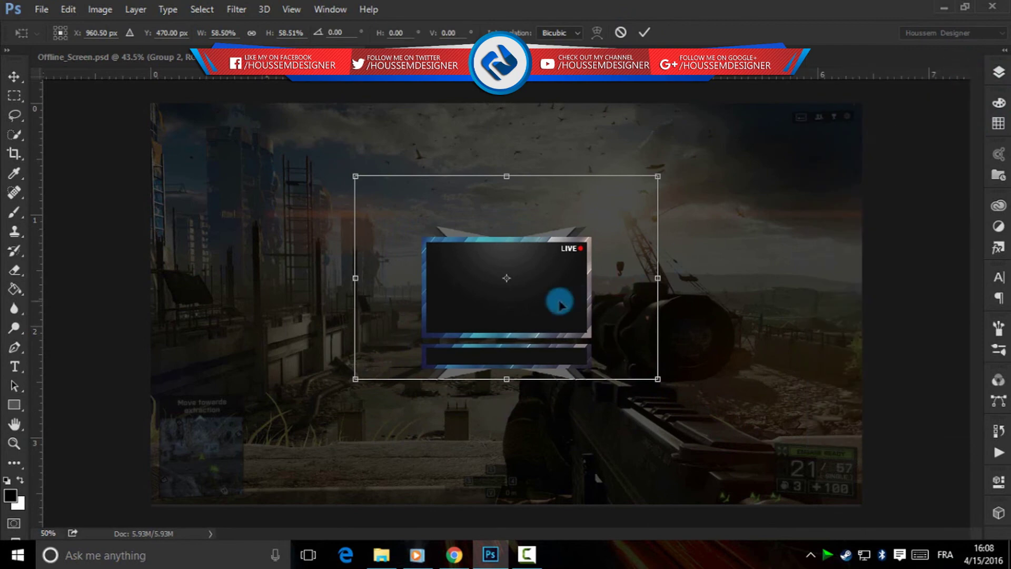
pyautogui.moveTo(563, 305); pyautogui.dragTo(817, 271)
pyautogui.moveTo(919, 350); pyautogui.dragTo(900, 339)
pyautogui.moveTo(815, 297); pyautogui.dragTo(808, 286)
pyautogui.click(645, 34)
pyautogui.moveTo(266, 121); pyautogui.dragTo(373, 153)
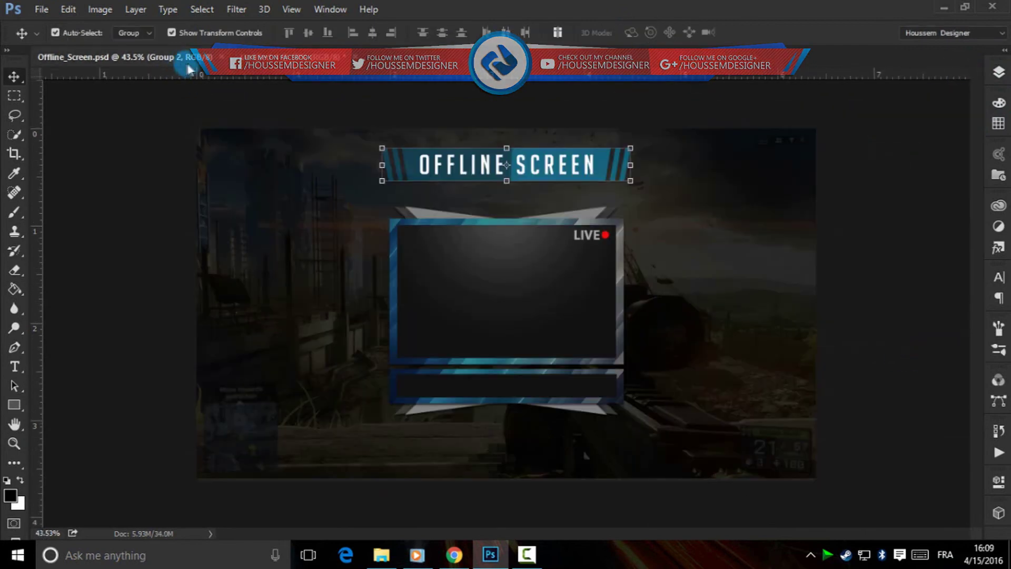